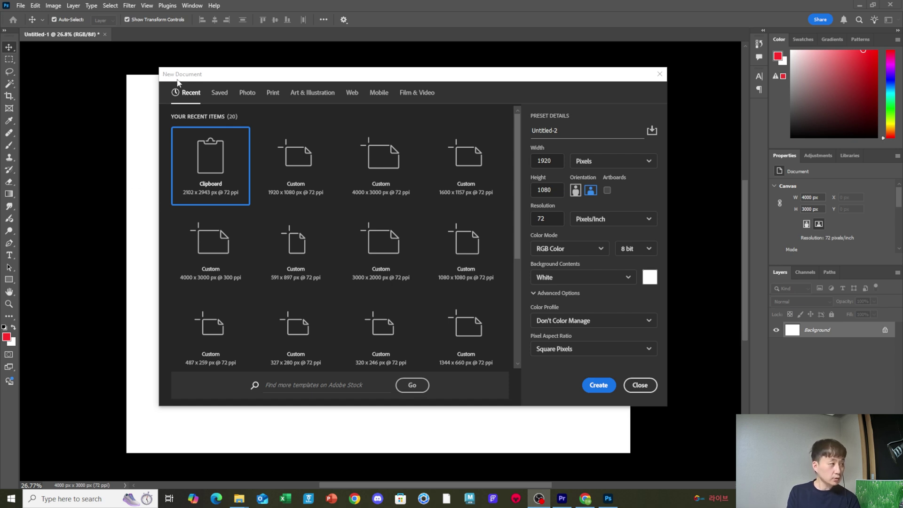
click(210, 78)
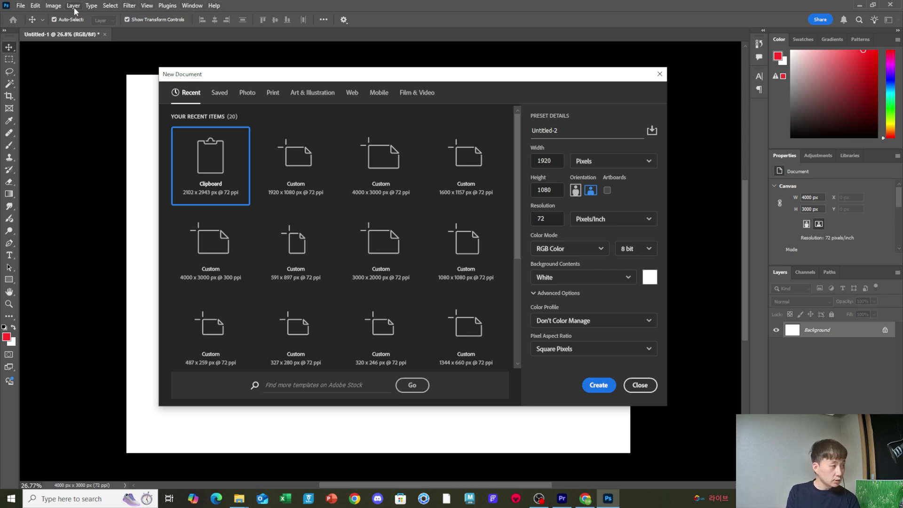
click(20, 6)
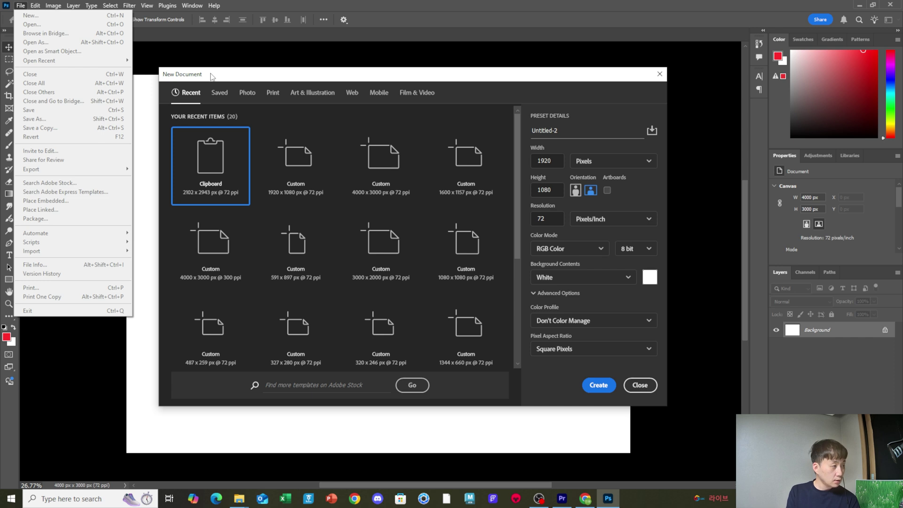
click(350, 74)
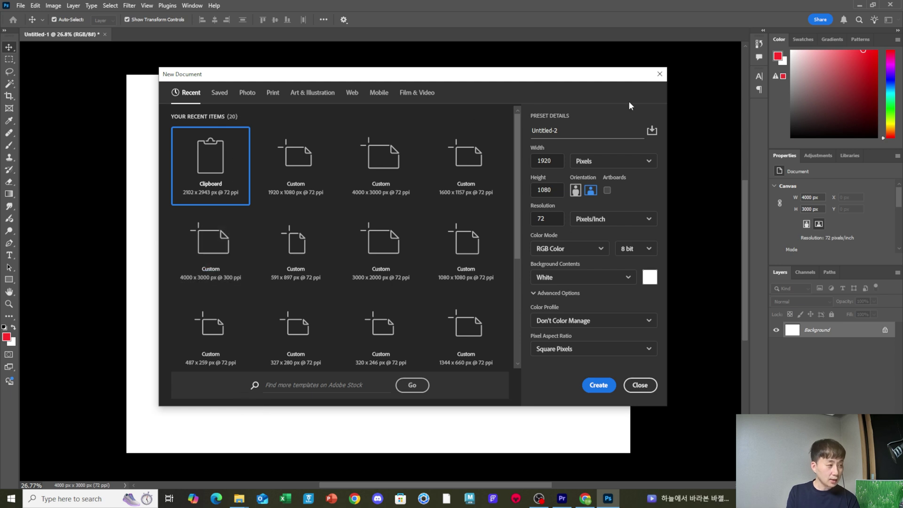
Step: Name the new document Untitled-2xcvcx and keep pixels as its size unit
click(565, 132)
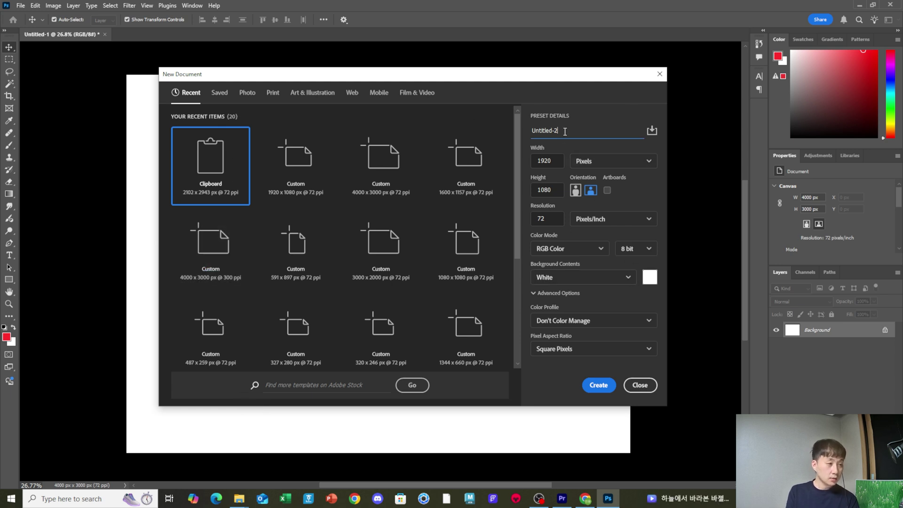
text(xd)
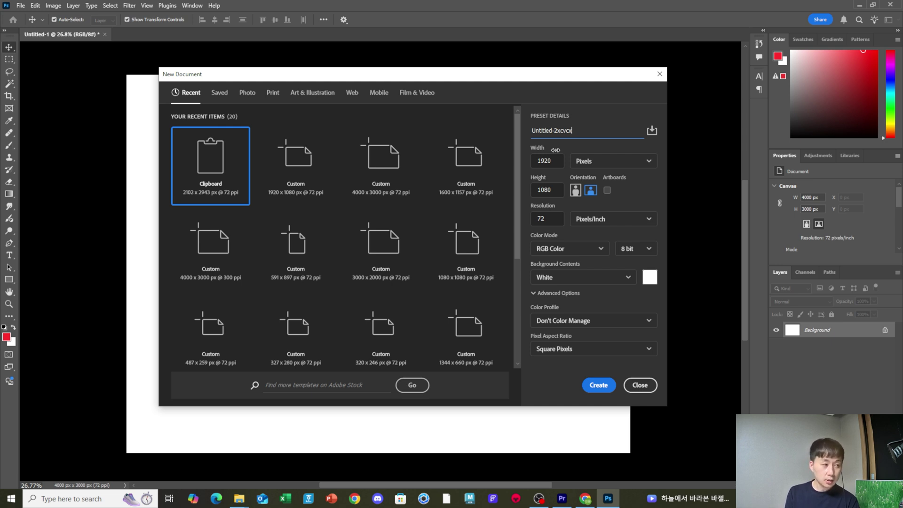
click(593, 163)
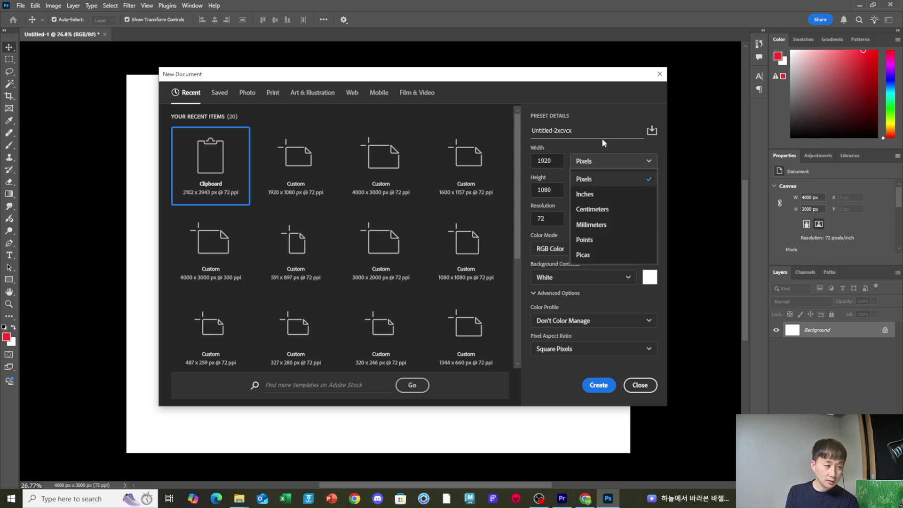
click(586, 160)
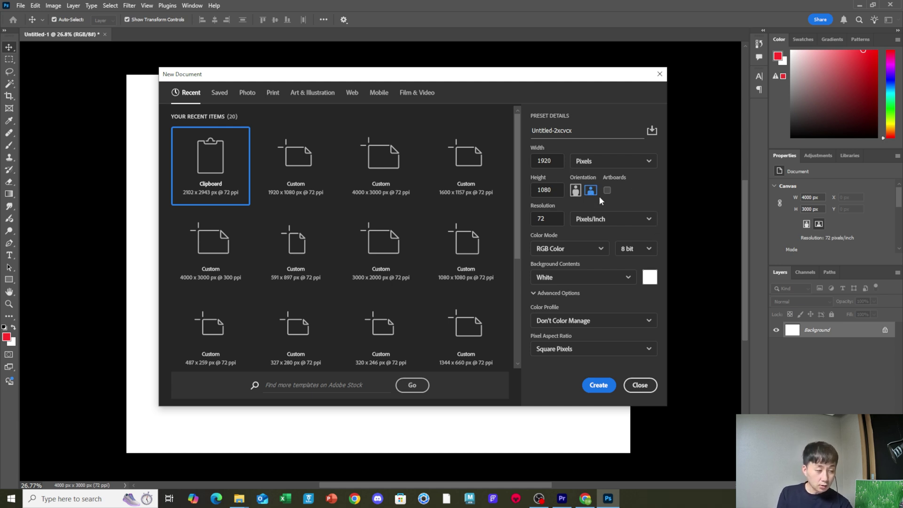
Step: Create the document in landscape orientation at 1920 x 1080 pixels, 72 pixels/inch, in RGB Color with a white background
click(576, 193)
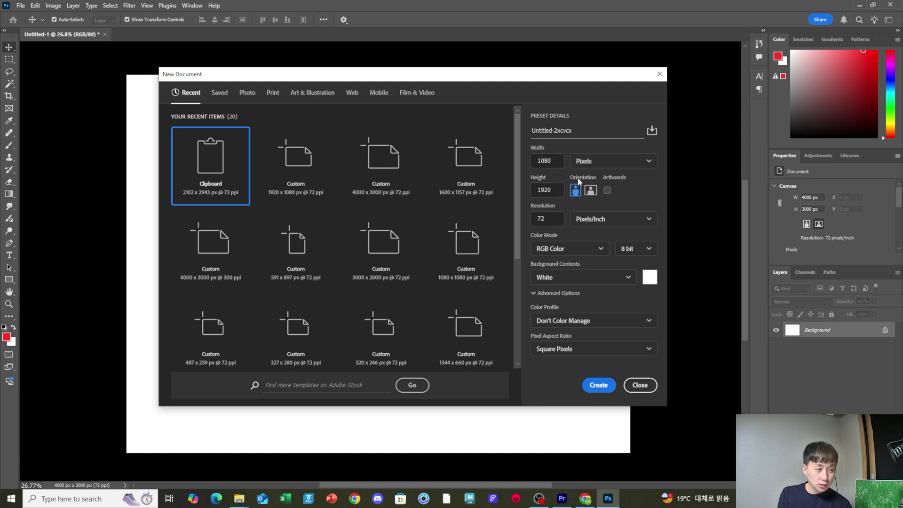
click(590, 193)
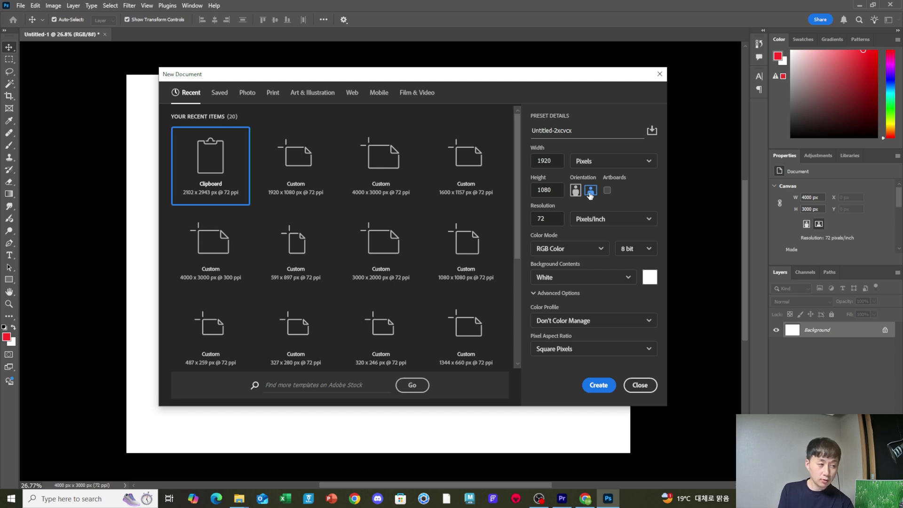
click(550, 218)
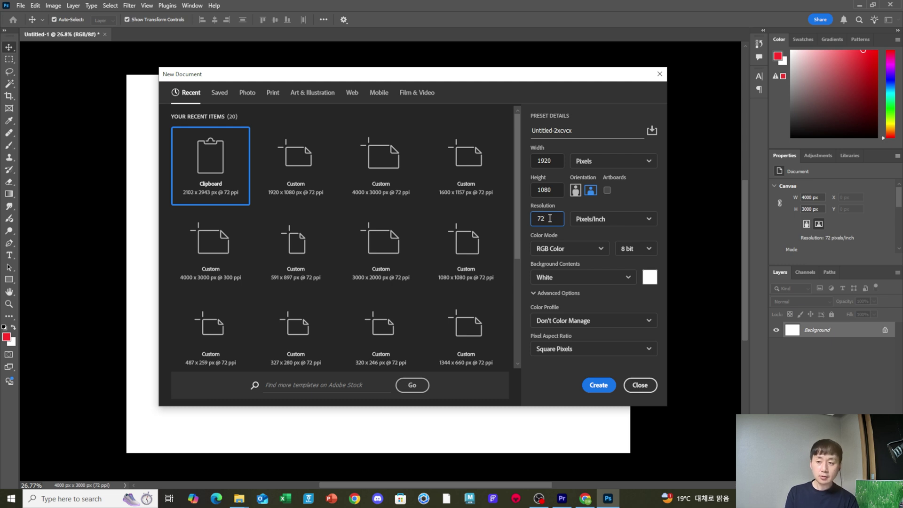
double_click(549, 218)
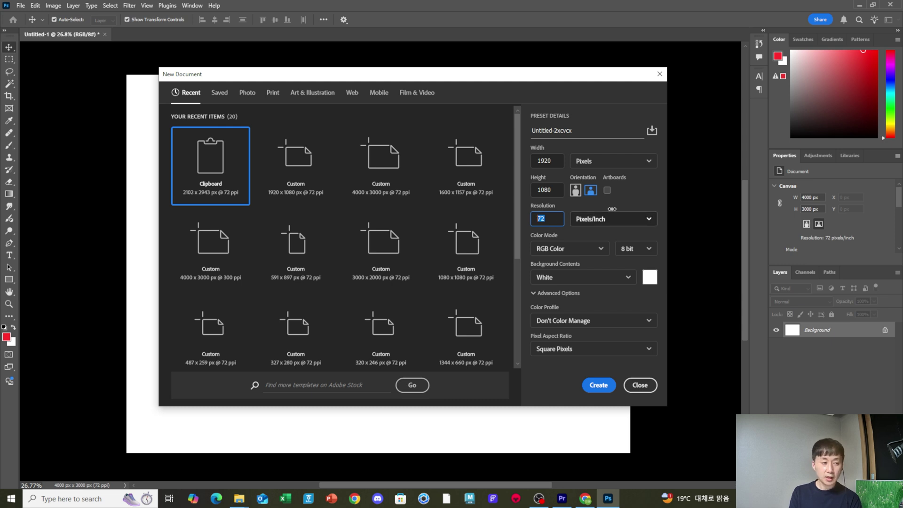
click(637, 199)
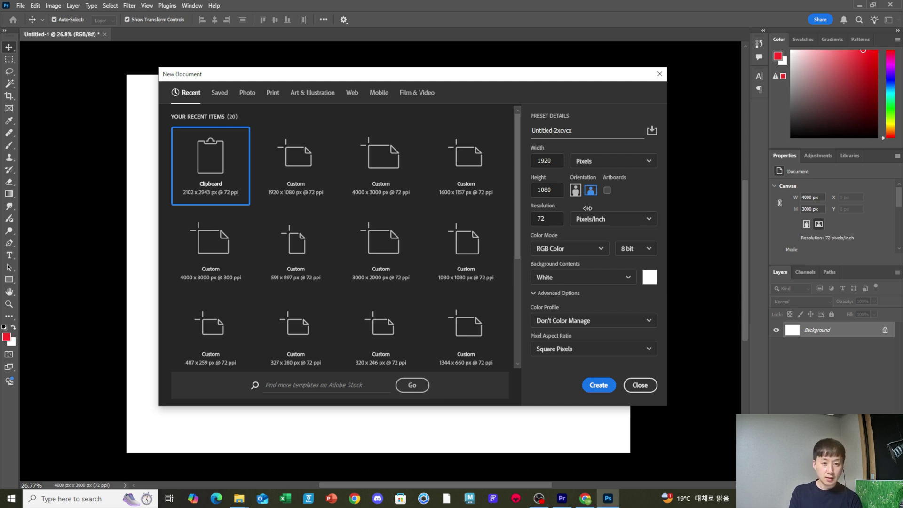
click(553, 249)
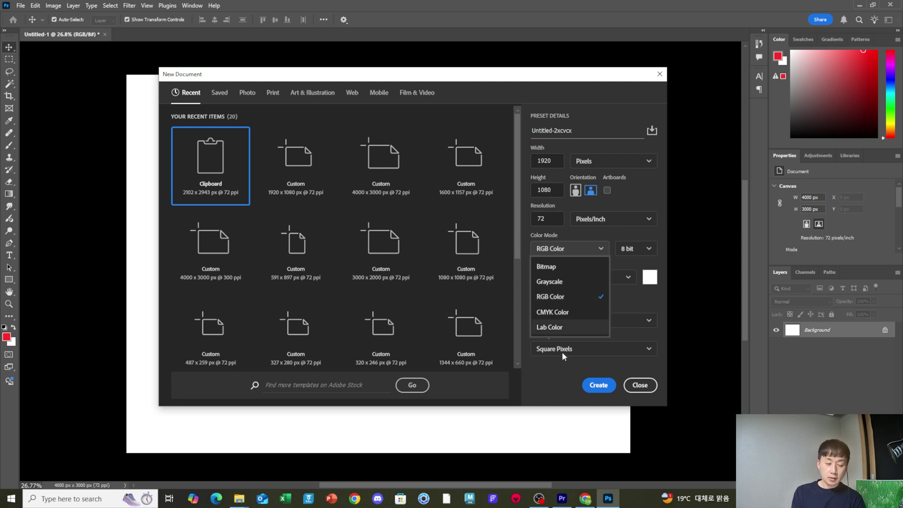
click(648, 297)
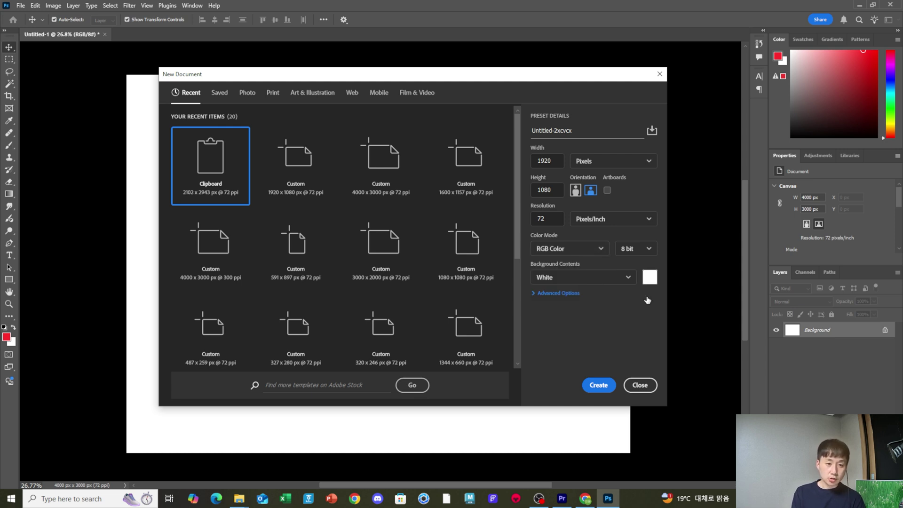
click(599, 386)
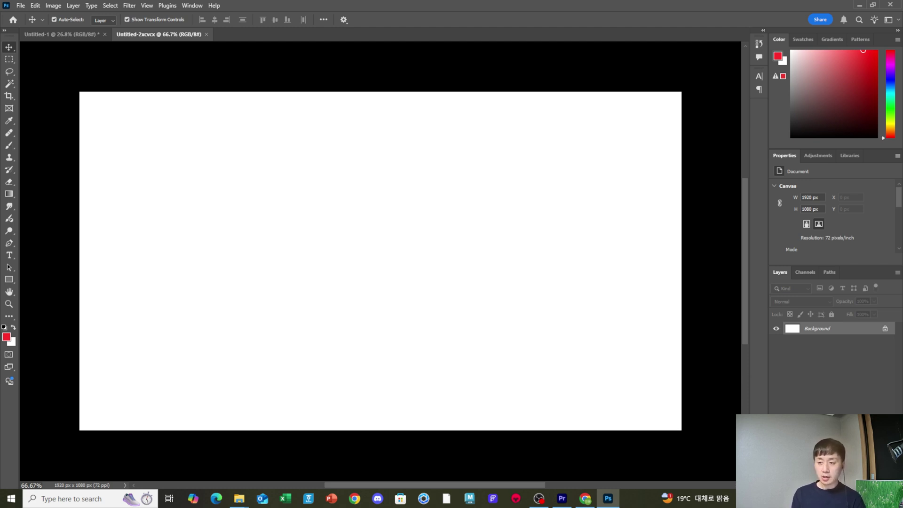
Step: Draw an unfilled rectangle shape about 1494 x 576 px across the middle of the canvas
key(u)
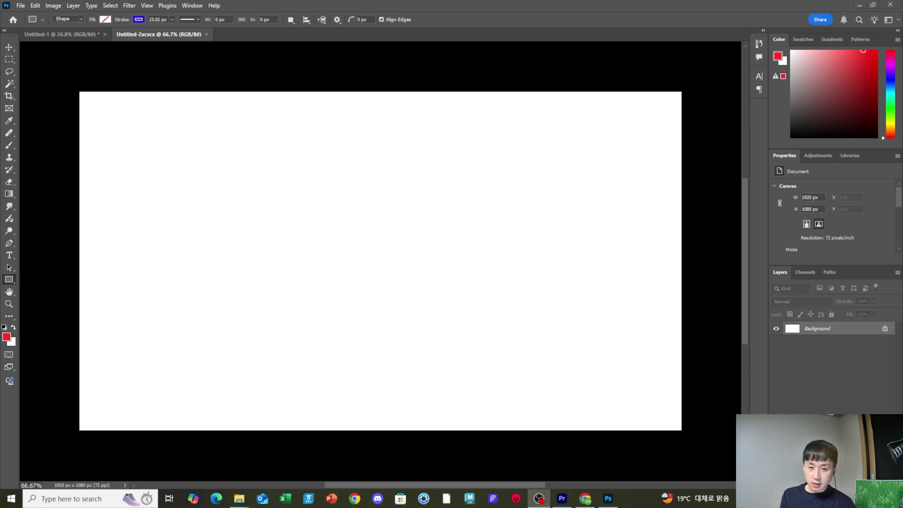
click(270, 178)
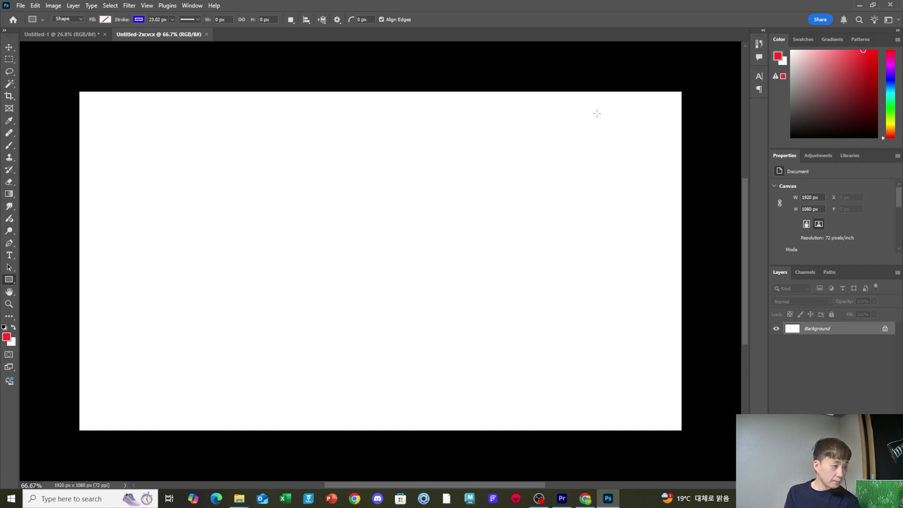
mouse_move(153, 158)
mouse_down()
mouse_move(221, 198)
mouse_move(550, 287)
mouse_move(622, 345)
mouse_move(629, 339)
mouse_move(621, 339)
mouse_up()
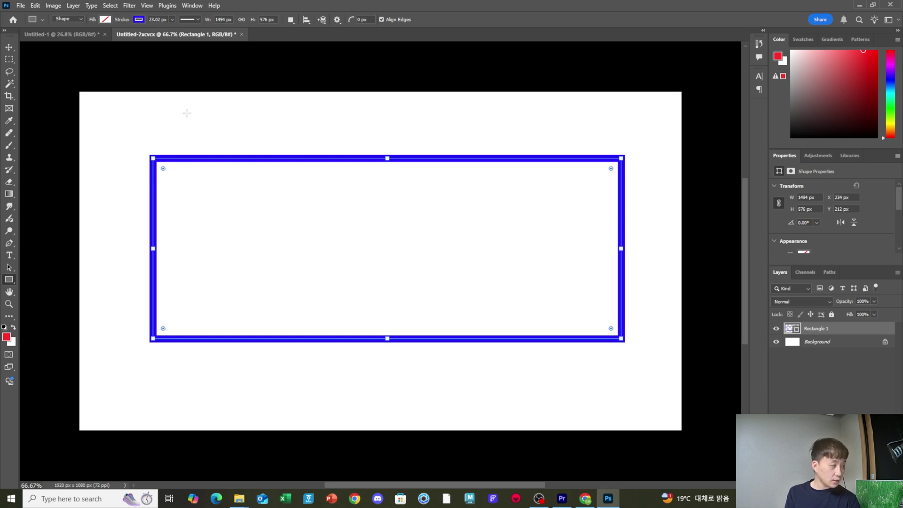
Step: Change the rectangle's stroke to the muted blue recent colour and set its width to 0.15 px
click(139, 20)
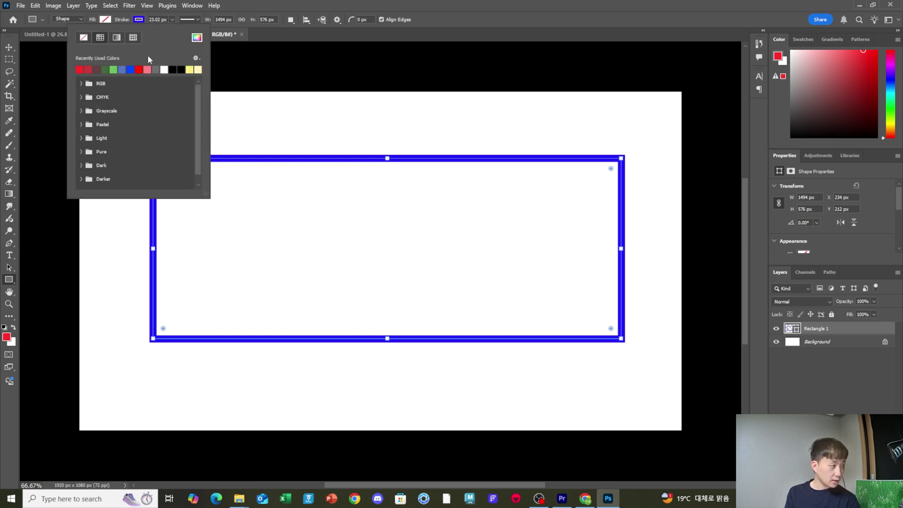
click(123, 69)
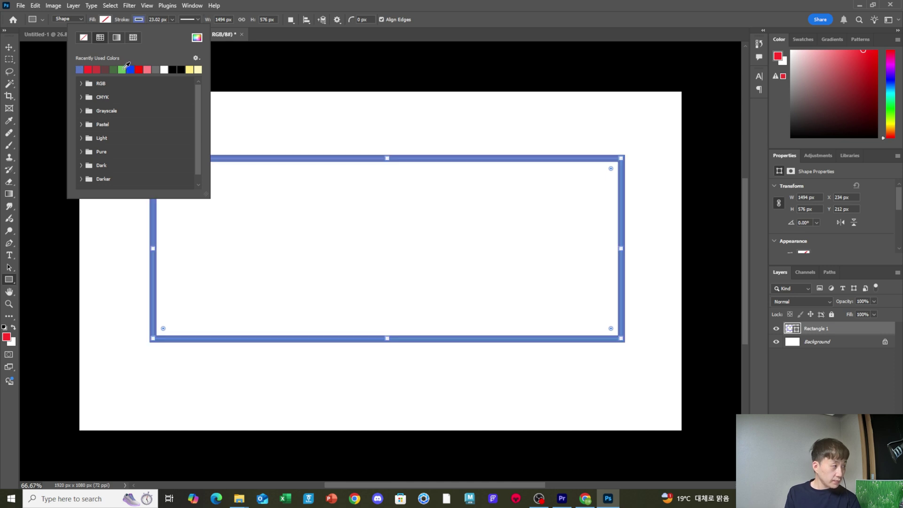
click(479, 18)
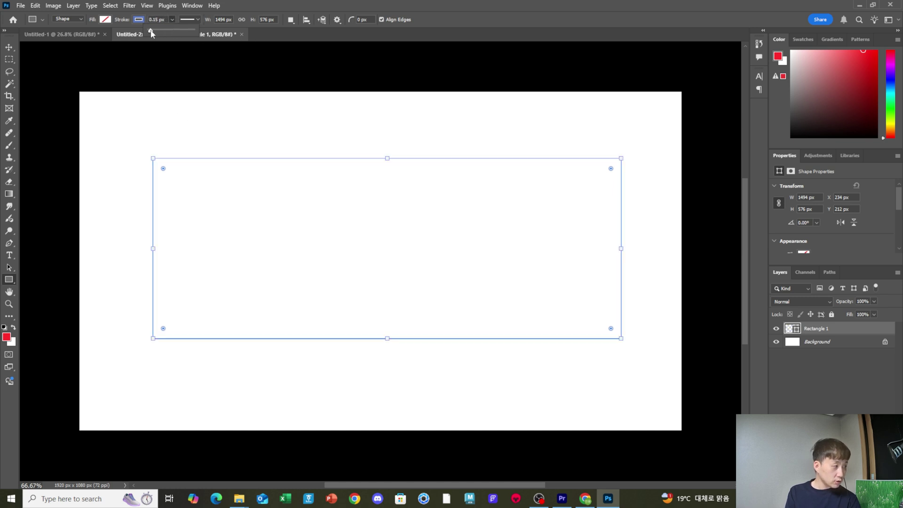
Step: Round all four corners of the rectangle slightly with its corner radius handle, and reselect the shape
click(9, 47)
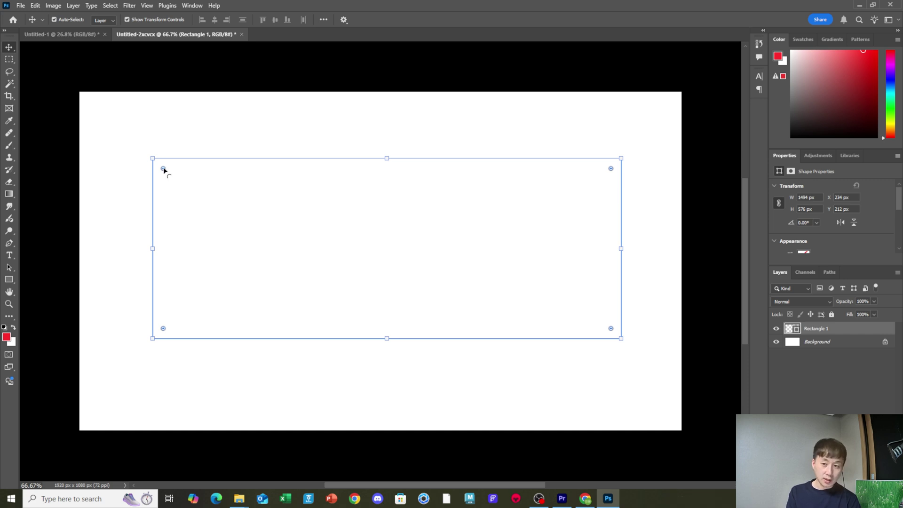
drag(163, 168, 168, 171)
click(290, 130)
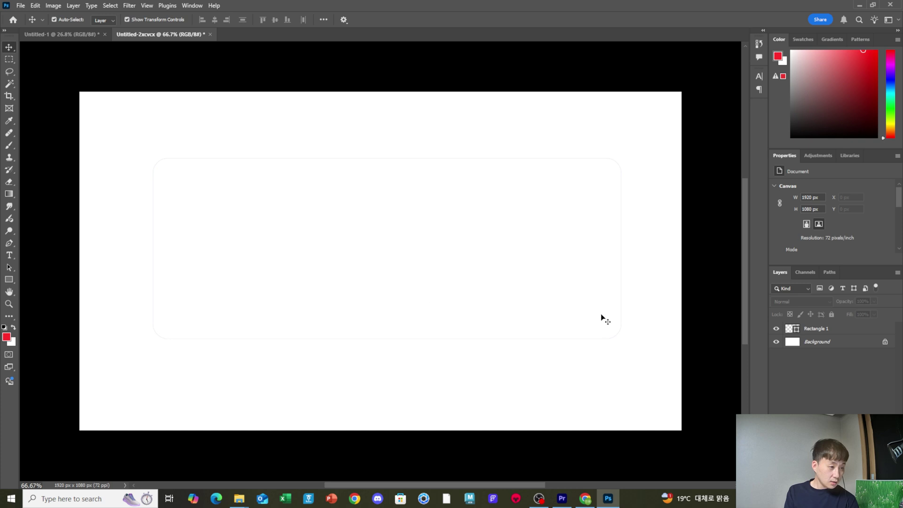
mouse_move(452, 251)
mouse_down()
mouse_move(439, 263)
mouse_move(454, 248)
mouse_up()
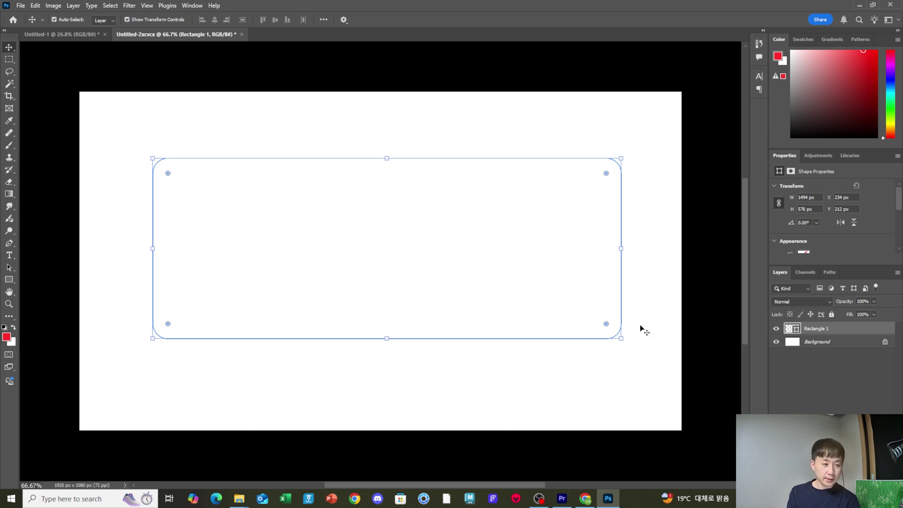
Step: Add a new layer directly above the Background and paint it entirely light grey with a 1500 px brush
click(810, 342)
key(ctrl+shift+alt+n)
click(792, 62)
key(b)
drag(658, 263, 0, 277)
click(814, 330)
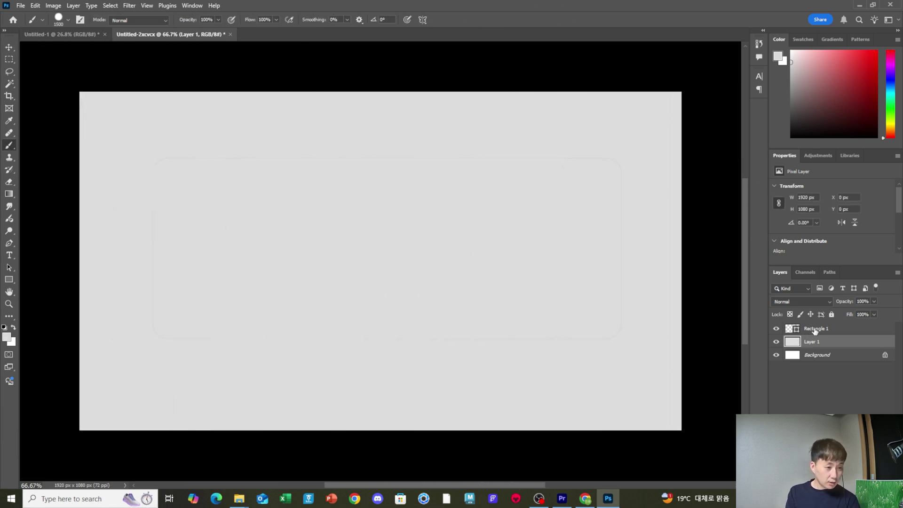
key(v)
drag(445, 241, 451, 234)
key(ctrl+z)
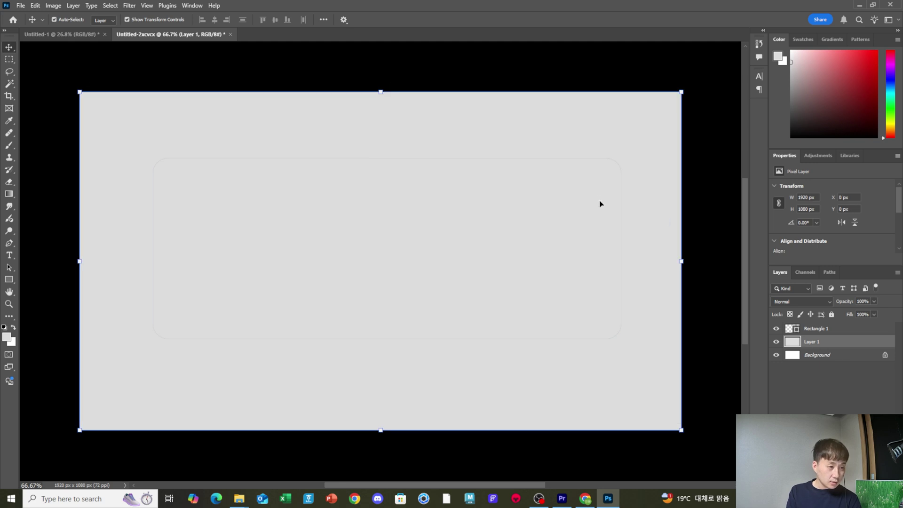
Step: Fully lock the light grey Layer 1 and test the lock by trying to move it on the canvas
click(832, 315)
click(811, 330)
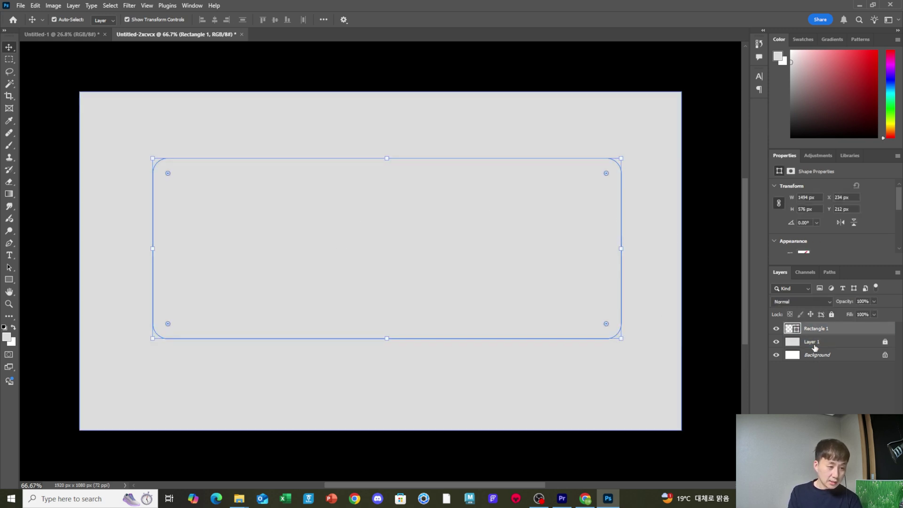
click(815, 345)
drag(484, 363, 548, 354)
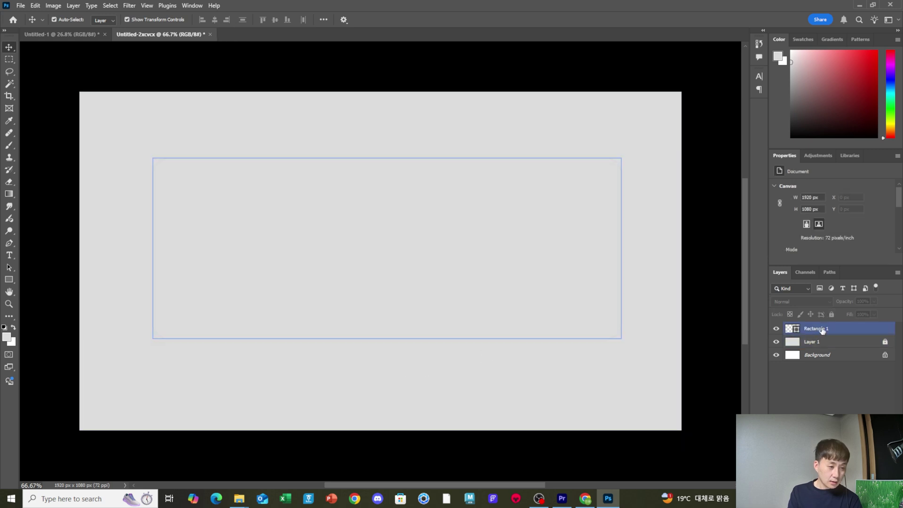
Step: Try to move the Rectangle 1 shape and adjust its upper-right corner on the canvas
click(818, 329)
drag(425, 230, 342, 247)
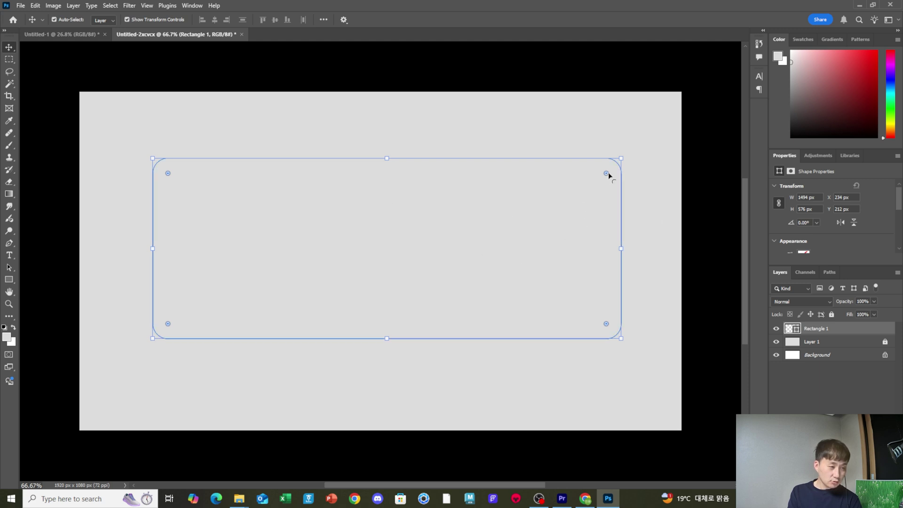
drag(619, 166, 611, 186)
click(514, 246)
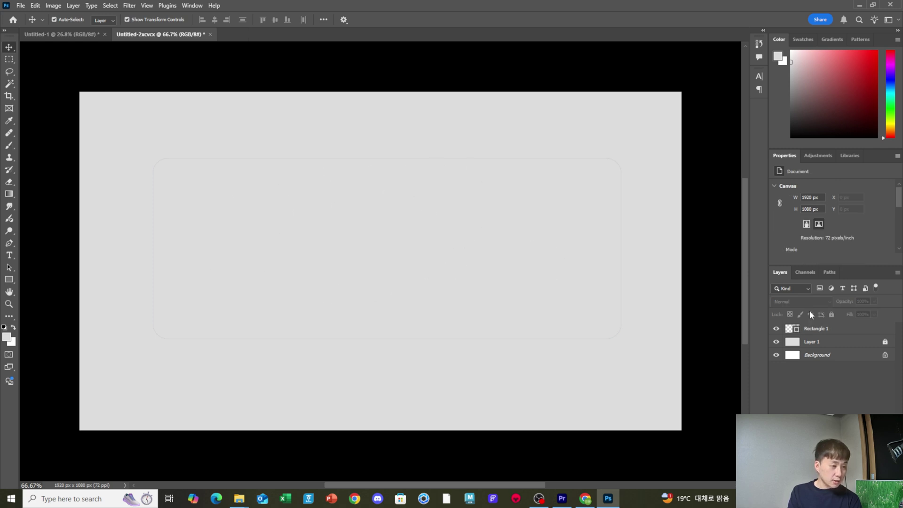
Step: Select the rounded rectangle and fill it with the light grey recent colour that matches the background
click(813, 343)
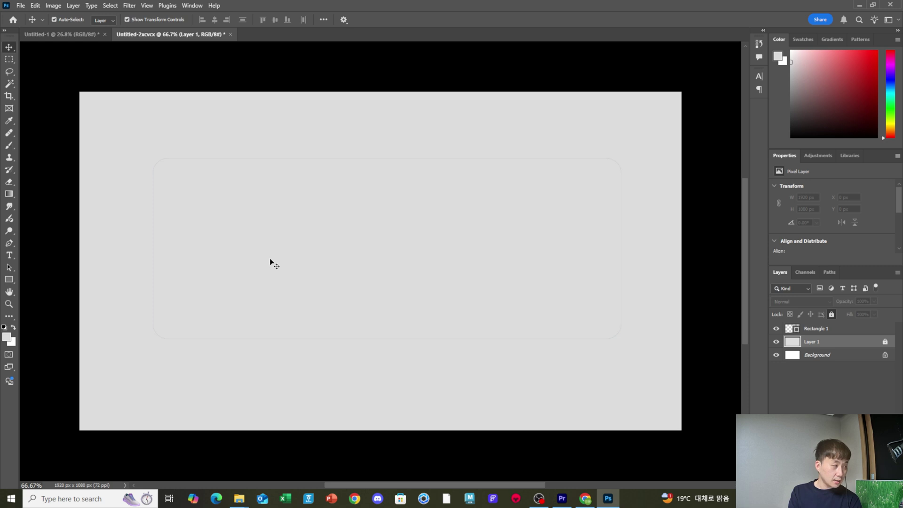
click(260, 161)
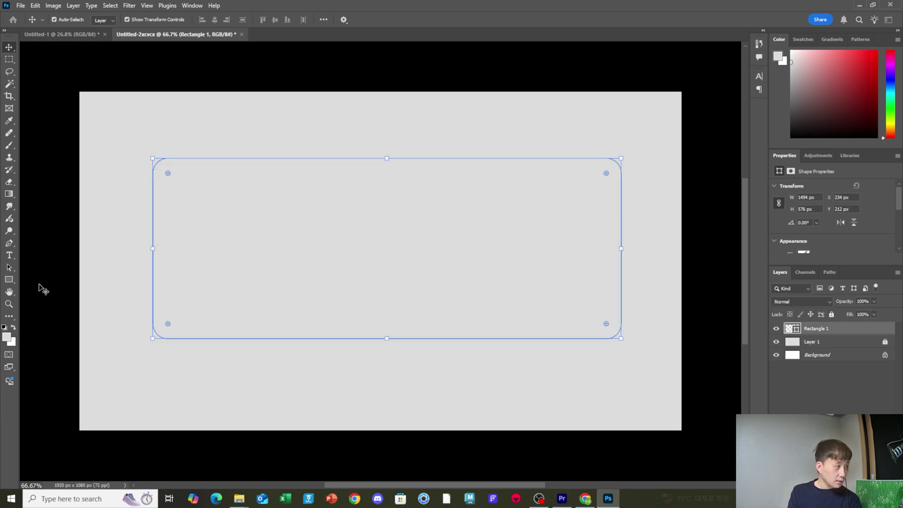
click(9, 281)
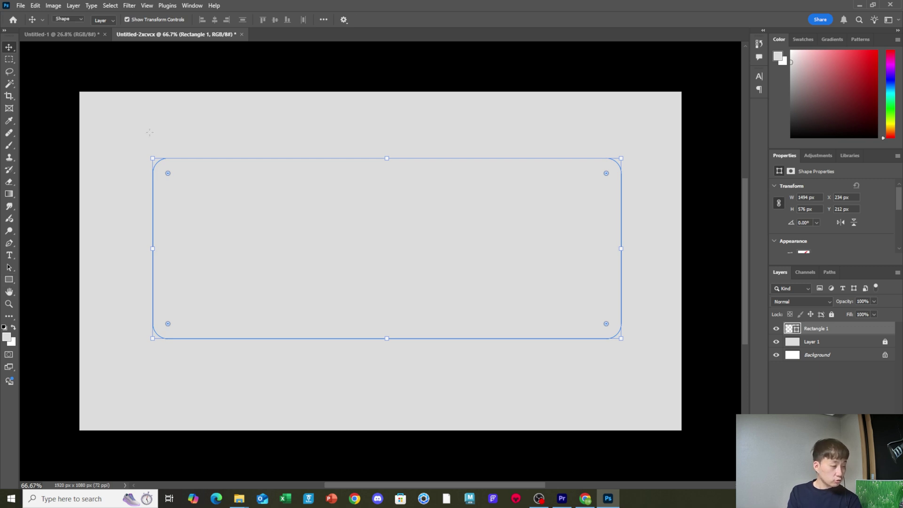
click(105, 19)
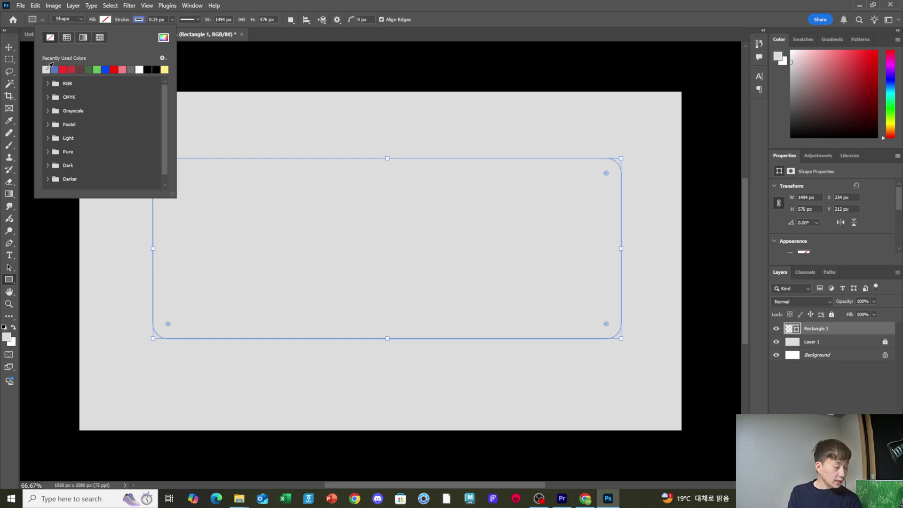
click(47, 68)
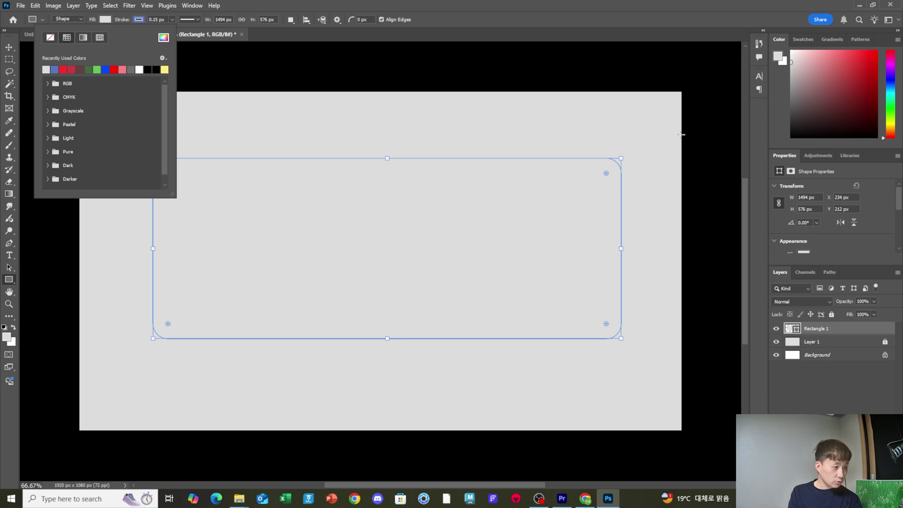
Step: Move the rounded rectangle to the centre of the canvas, at X 213 px and Y 252 px
click(9, 47)
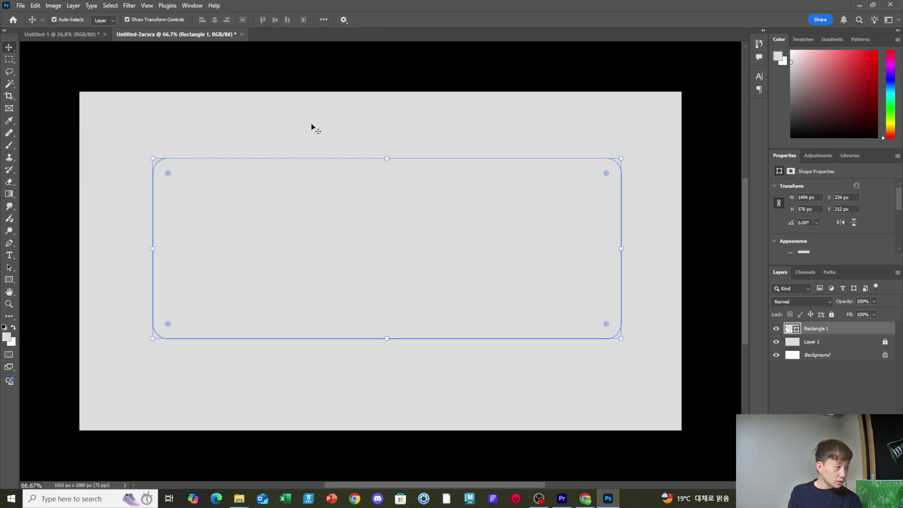
click(389, 81)
drag(372, 201, 340, 221)
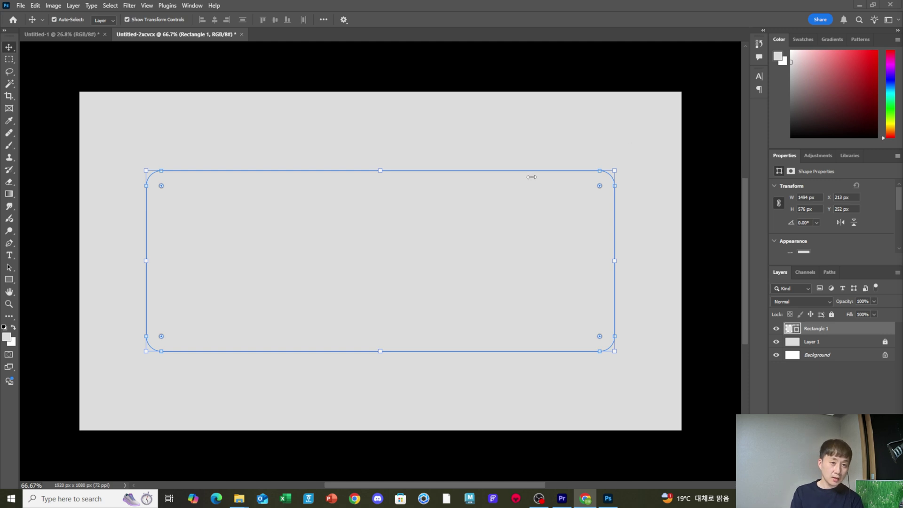
Step: Paste the copied palm tree and car photo, align it with the rectangle's left edge and enlarge it to about 1544 x 1027 px
key(ctrl+v)
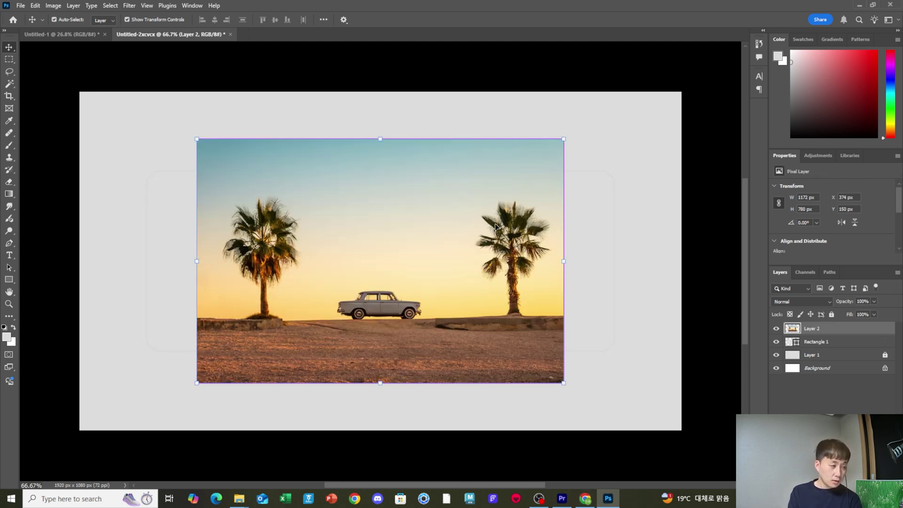
drag(456, 221, 385, 200)
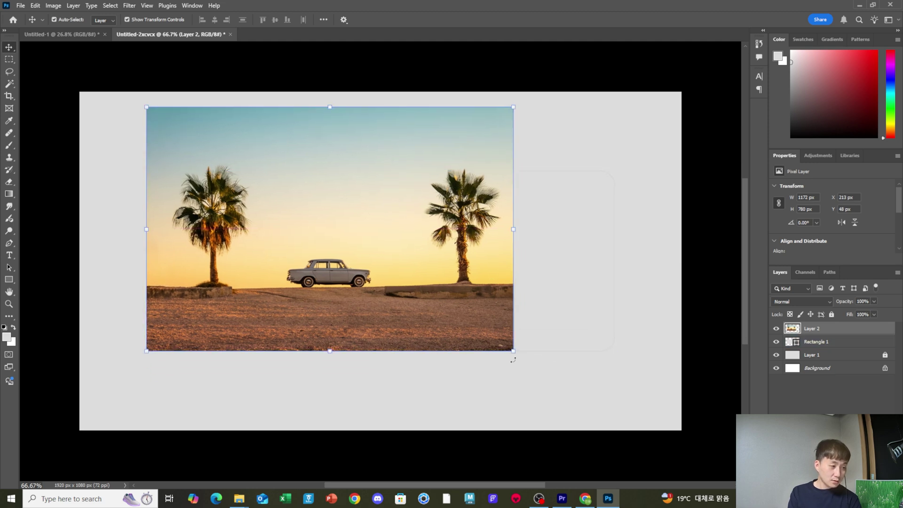
drag(513, 353, 625, 437)
key(Return)
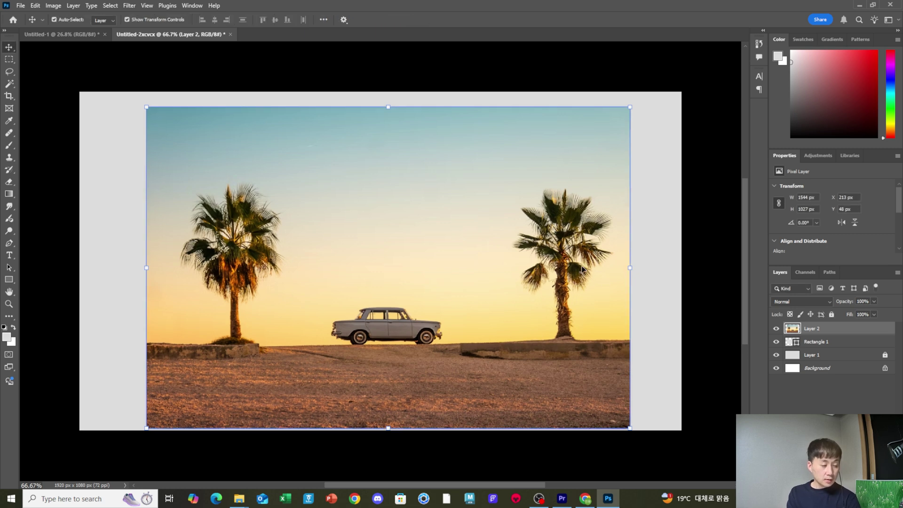
Step: Hide the photo layer to check the rounded rectangle underneath, and show and reselect the photo
click(776, 328)
click(816, 342)
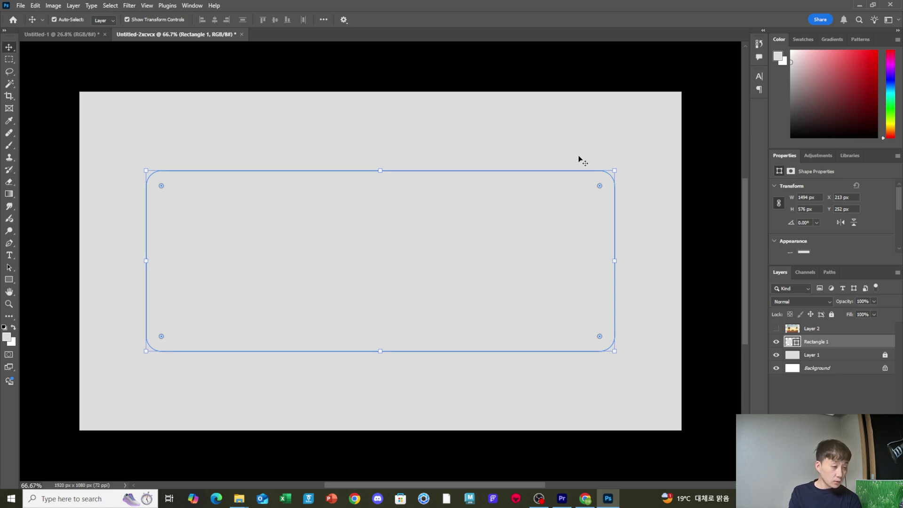
click(775, 330)
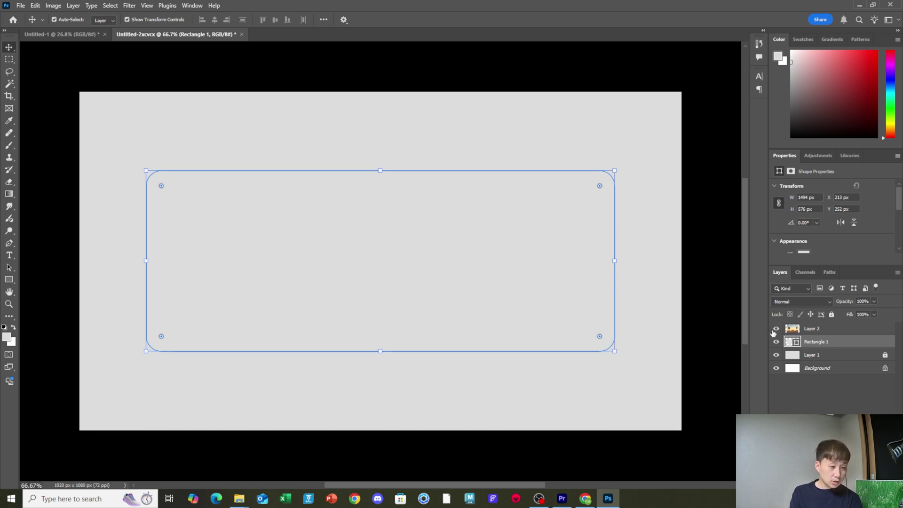
click(814, 329)
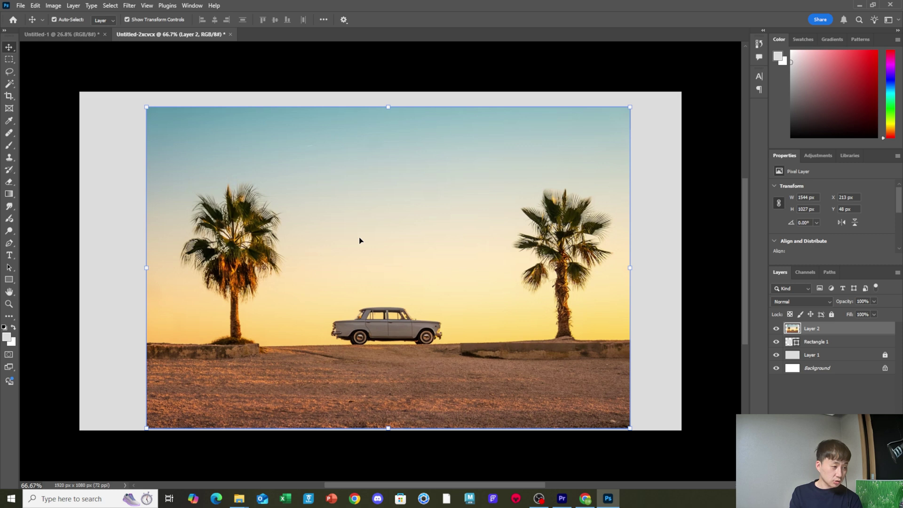
Step: Try to copy a full-width rectangular band of the photo to a new layer, hide the original photo and reposition the copy
key(m)
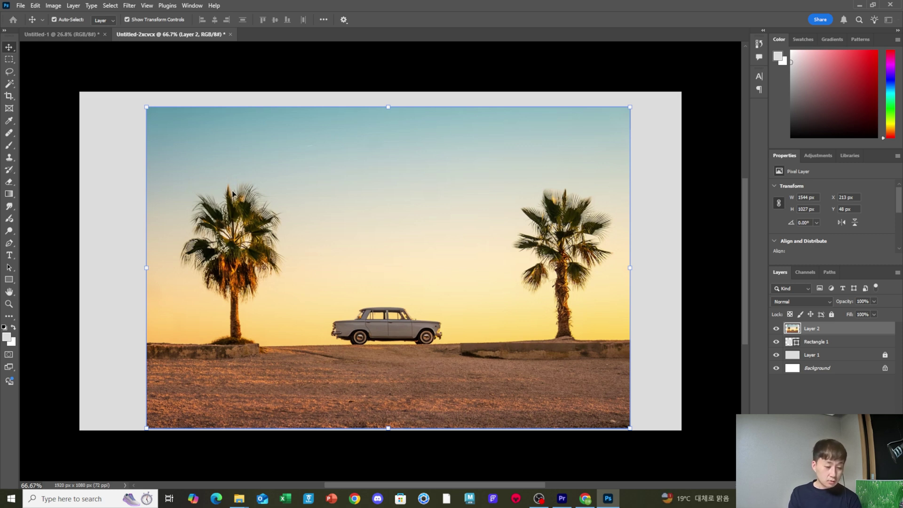
drag(147, 162, 631, 381)
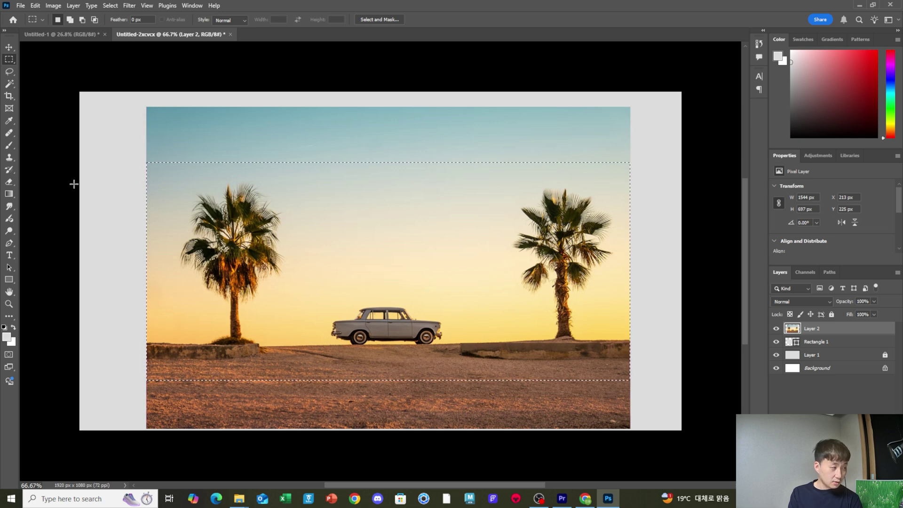
click(9, 47)
key(ctrl+j)
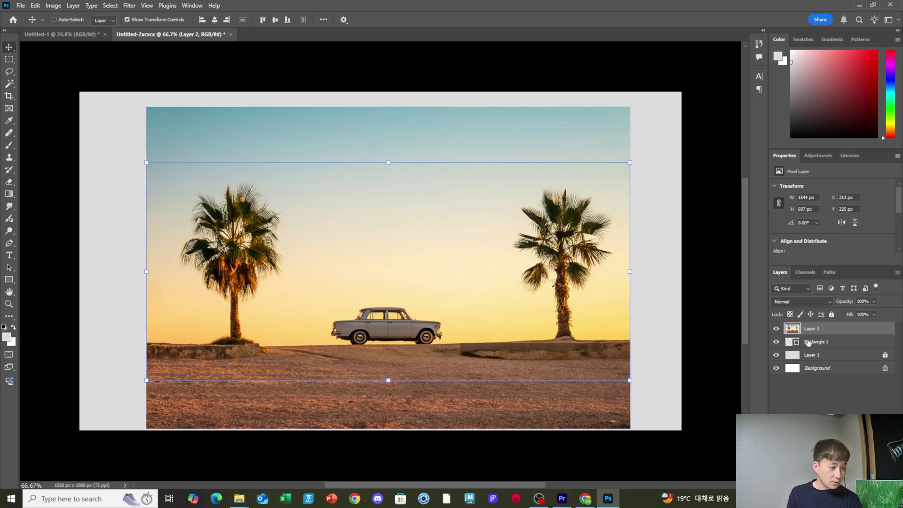
click(777, 341)
drag(460, 232, 473, 211)
drag(560, 267, 581, 316)
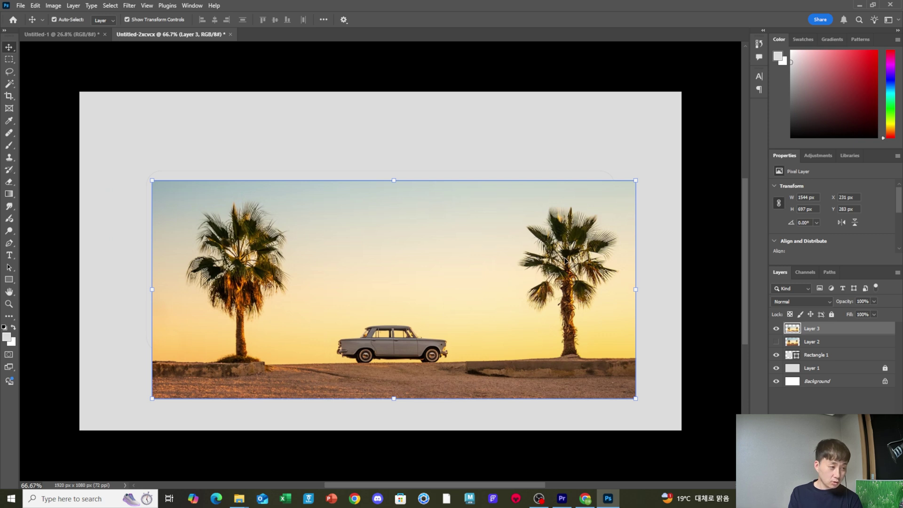
Step: Undo the copied photo band, its moves and the hiding of the original photo layer
key(ctrl+z)
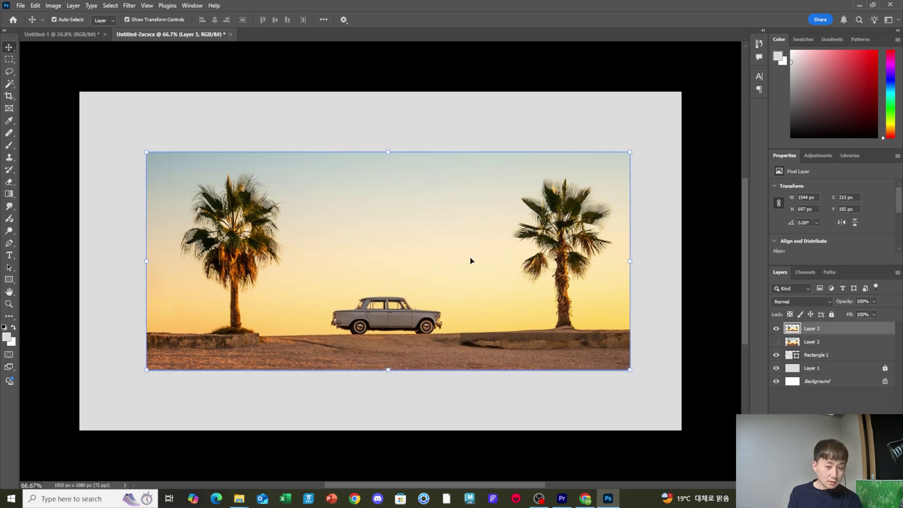
key(ctrl+z)
key(ctrl+z)
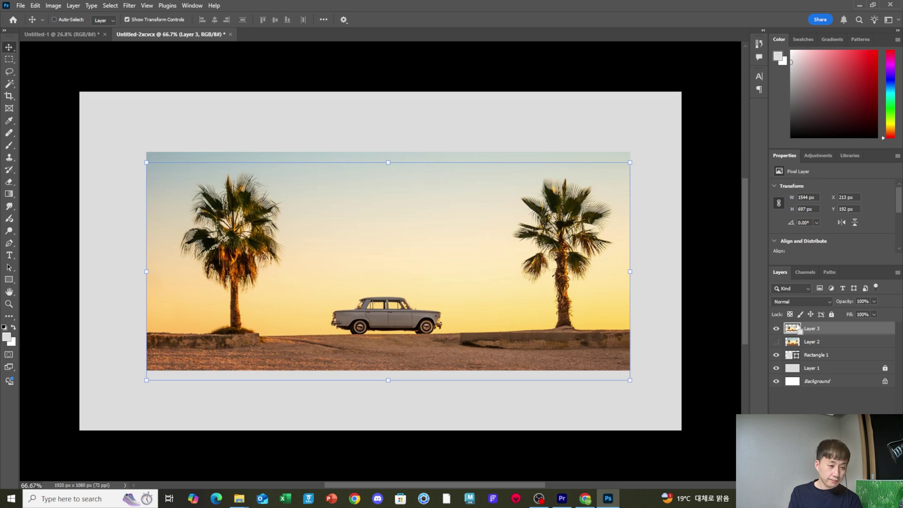
key(ctrl+z)
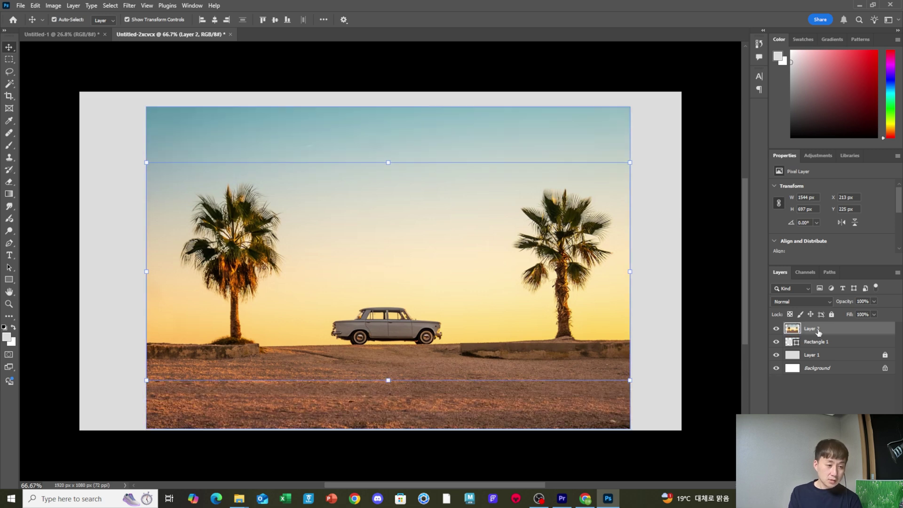
key(ctrl+z)
key(ctrl+shift+z)
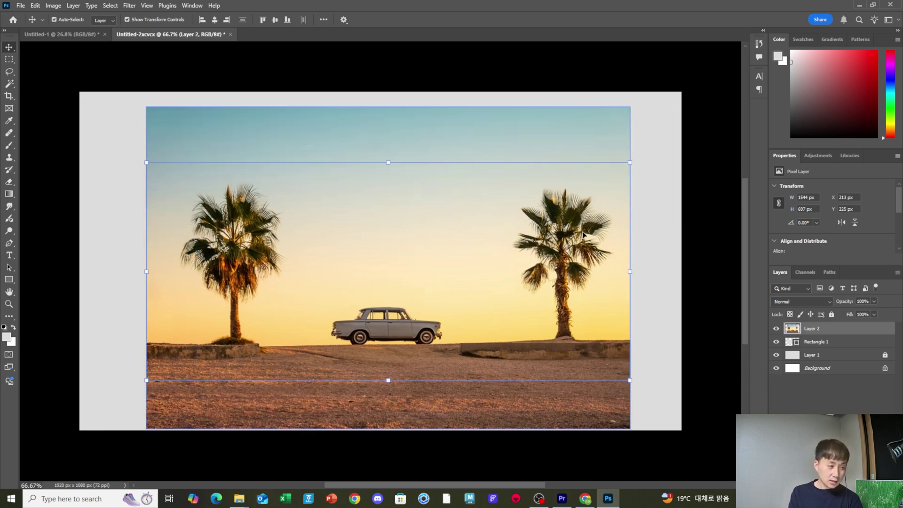
Step: Clip the photo in Layer 2 to the Rectangle 1 shape below it with a clipping mask
click(815, 343)
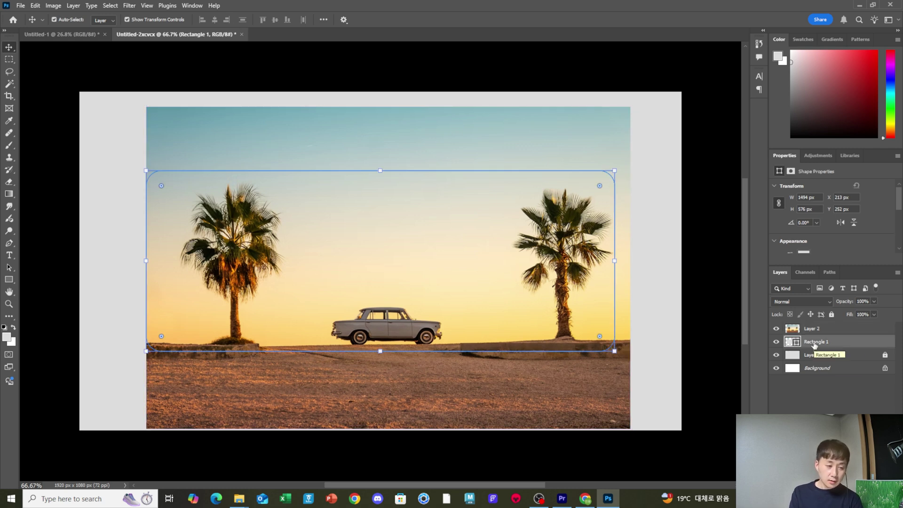
click(818, 328)
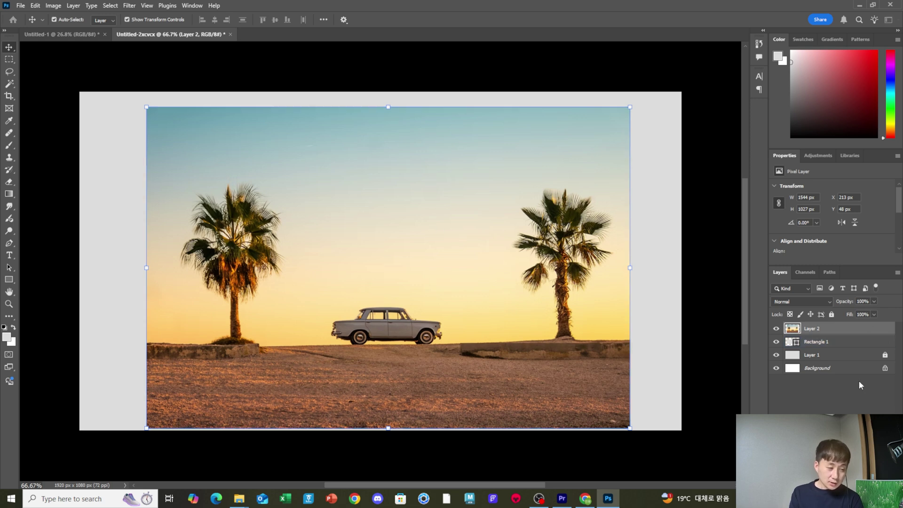
right_click(820, 330)
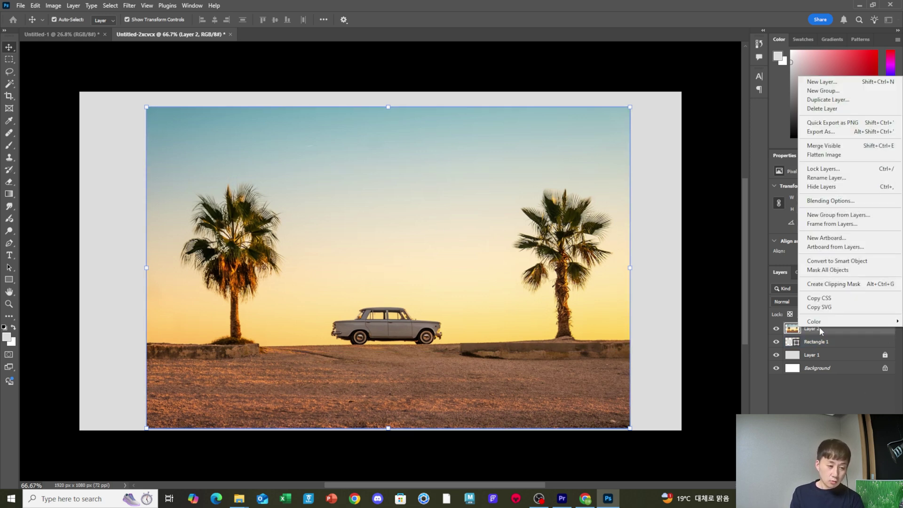
click(823, 285)
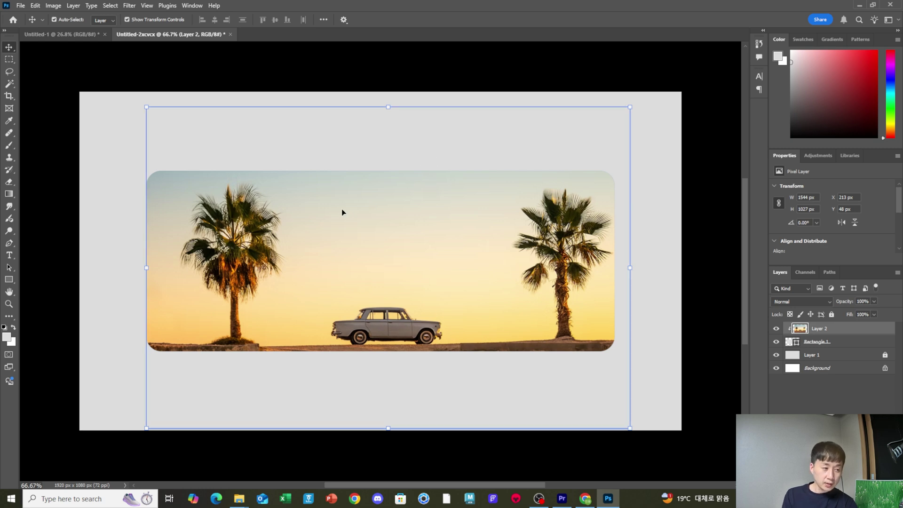
Step: Reposition the clipped photo and scale it to about 110.49% so it fills the rounded rectangle
drag(423, 307, 459, 259)
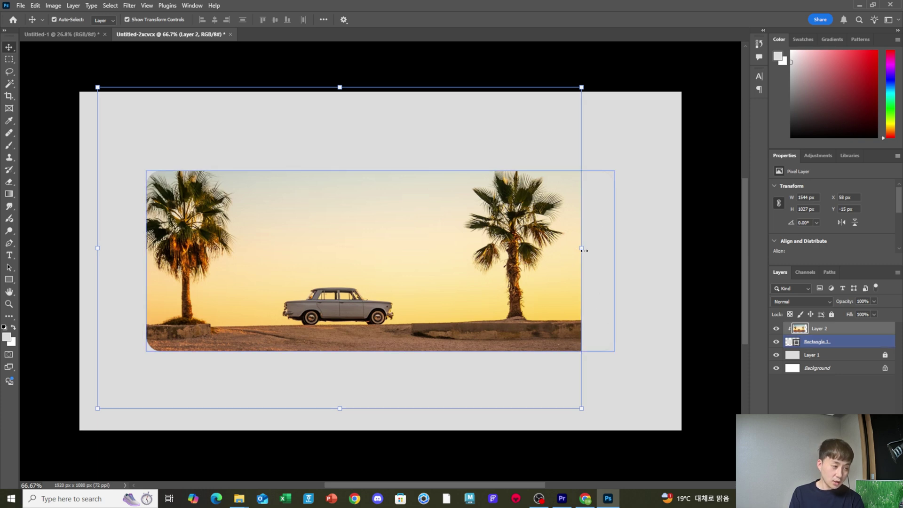
click(582, 248)
drag(582, 250, 633, 234)
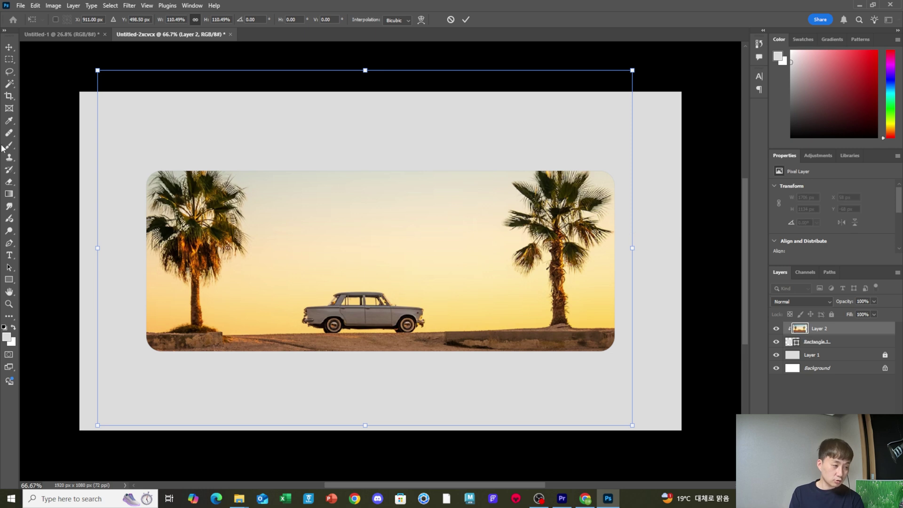
click(6, 46)
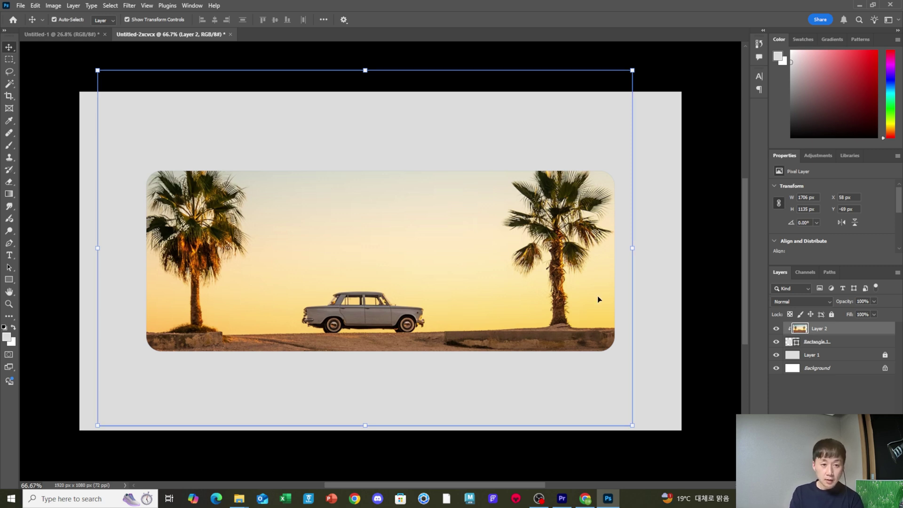
click(708, 278)
Step: Add a drop shadow to Rectangle 1 with opacity 63%, distance 2 px, spread 0% and size 13 px
click(840, 344)
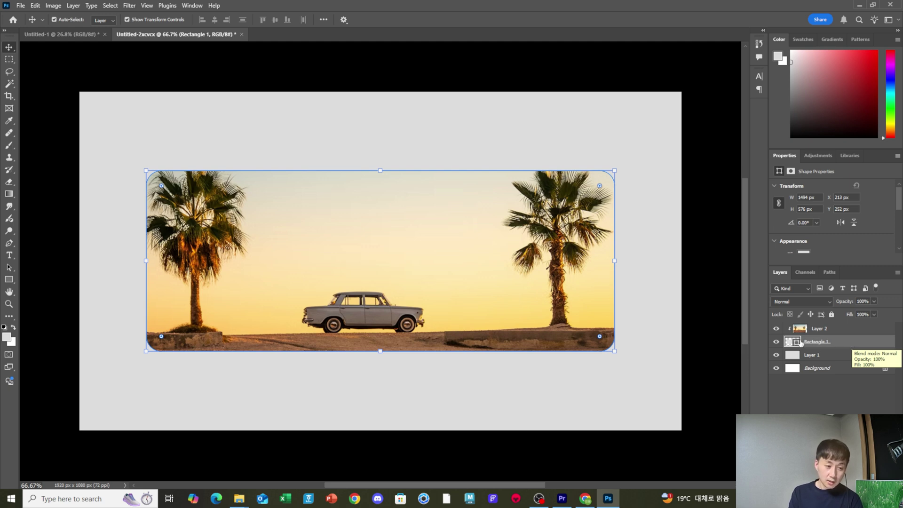
right_click(842, 342)
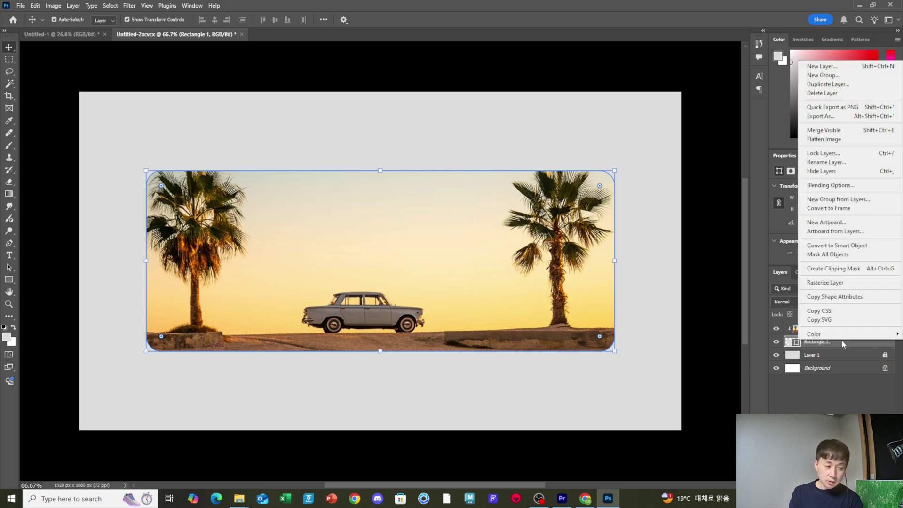
click(832, 188)
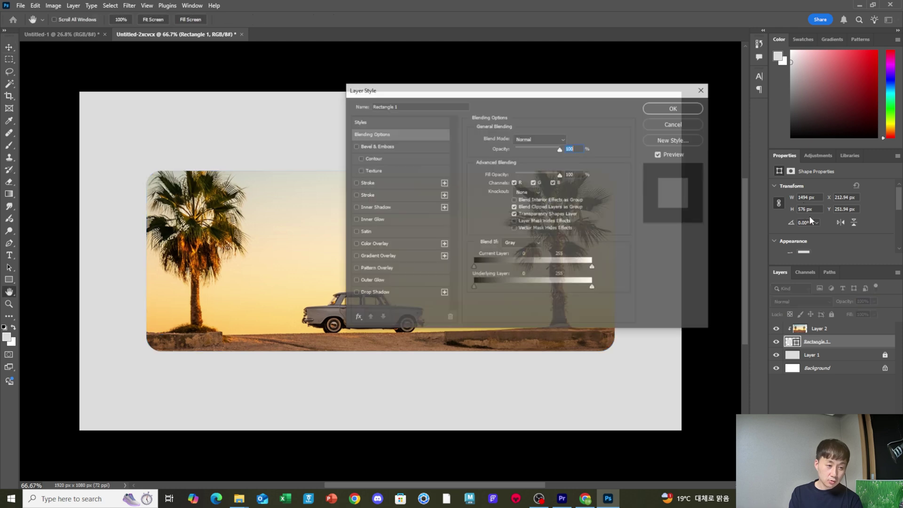
click(366, 294)
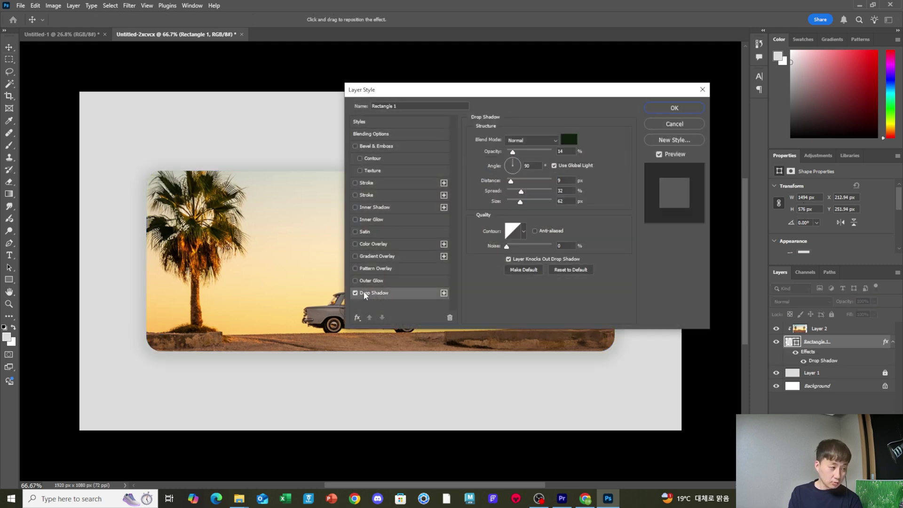
mouse_move(516, 185)
mouse_down()
mouse_move(538, 183)
mouse_move(508, 182)
mouse_up()
drag(513, 152, 535, 152)
mouse_move(520, 190)
mouse_down()
mouse_move(501, 191)
mouse_move(514, 206)
mouse_up()
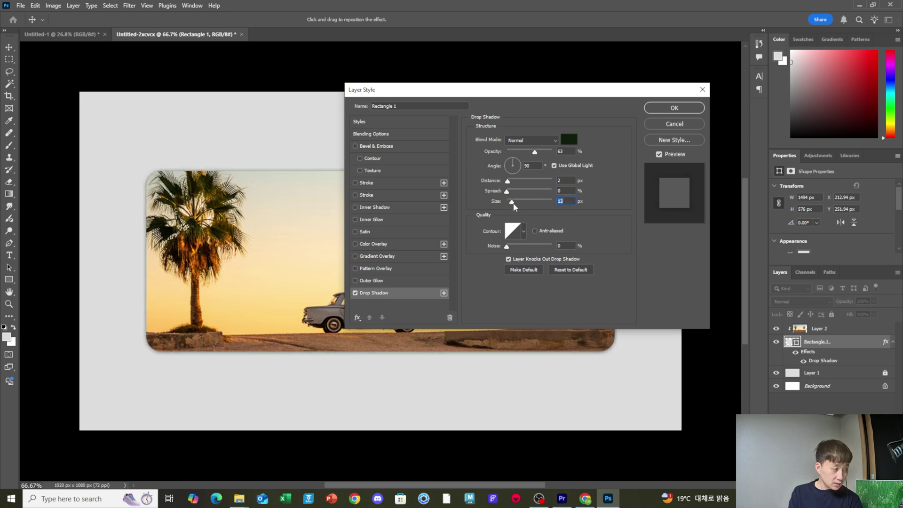
click(669, 111)
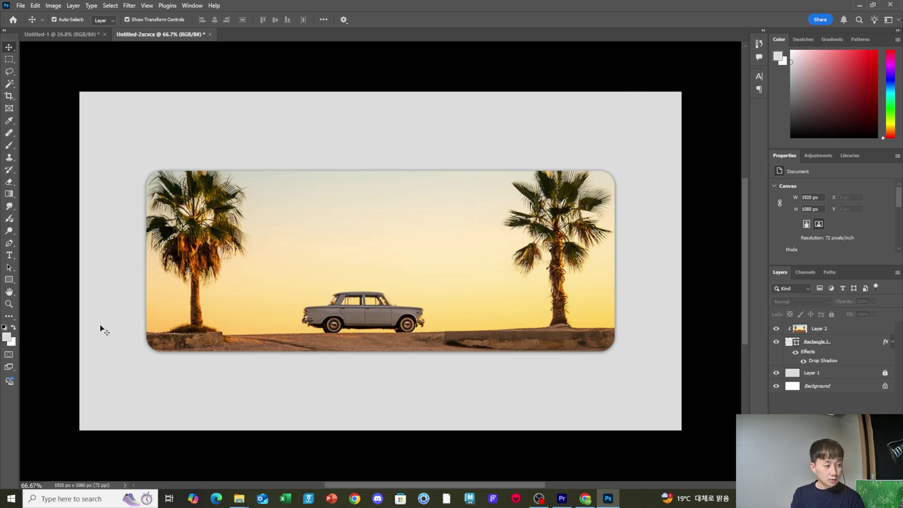
Step: Select the clipped photo in Layer 2 and try to shift it slightly to the left
click(833, 332)
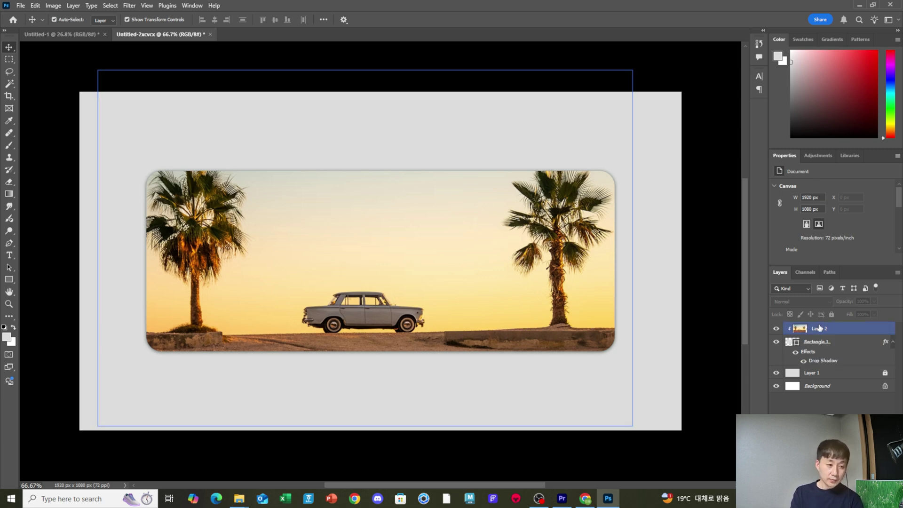
click(854, 334)
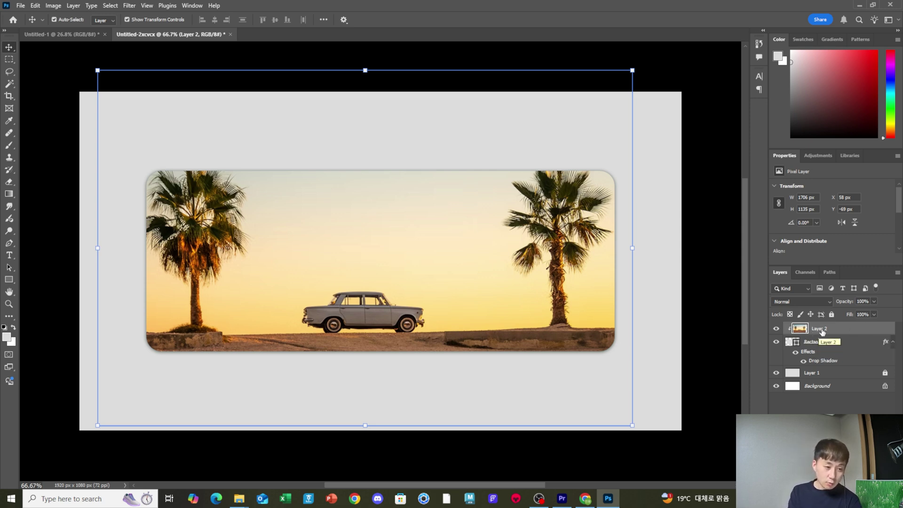
drag(171, 240, 164, 239)
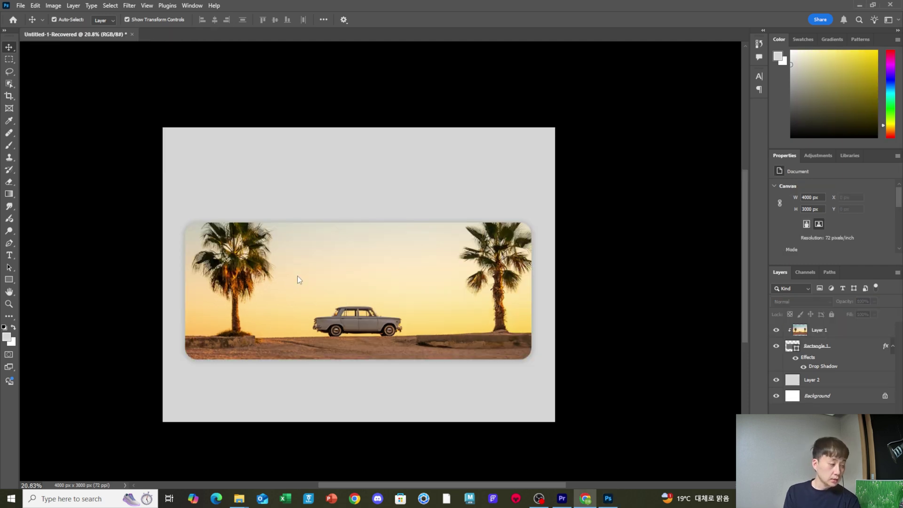
Step: Add the text "포토샵기초강의" in Pretendard Black, 240 pt, in the sky above the car
key(t)
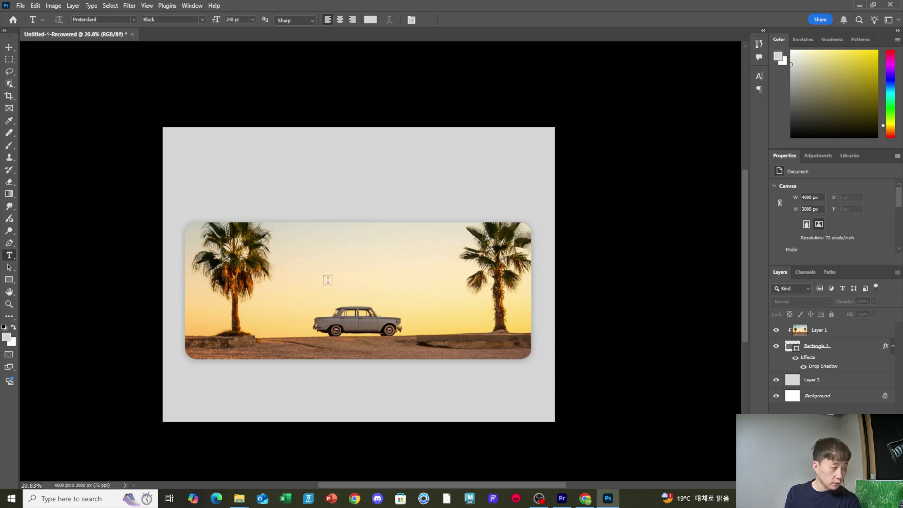
click(288, 266)
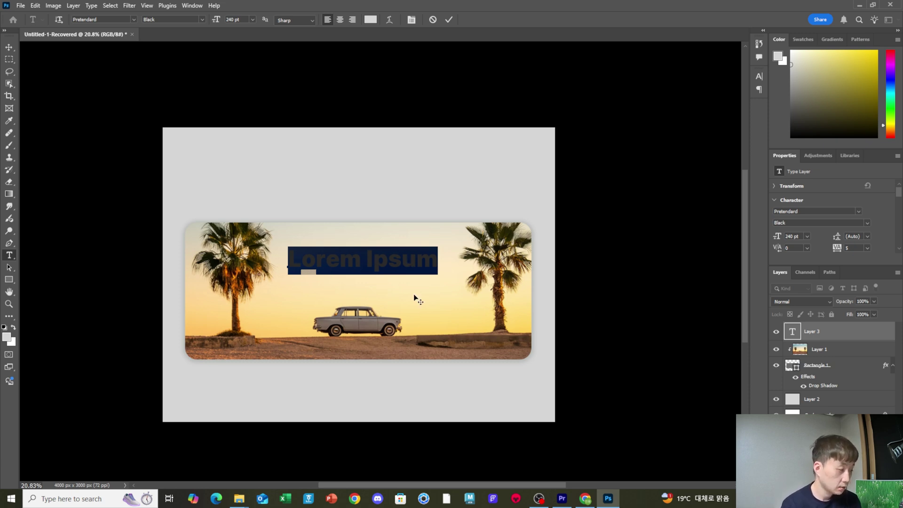
text(포)
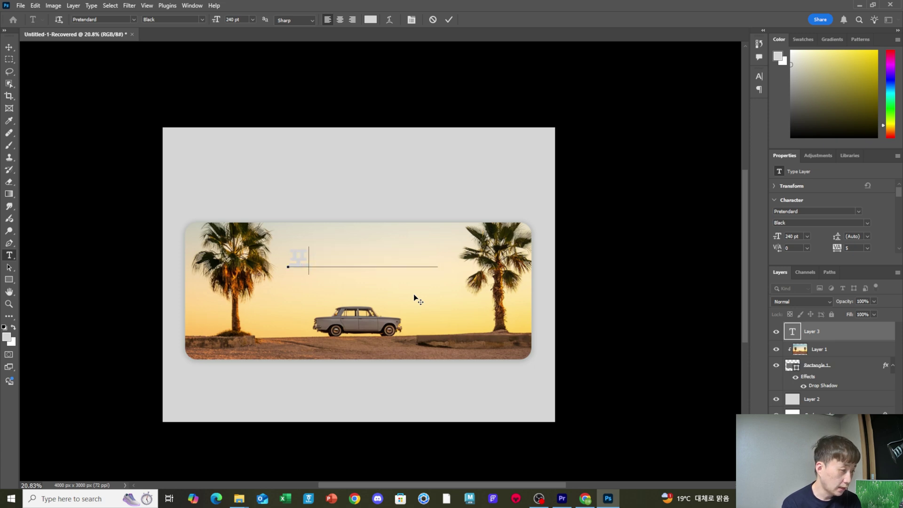
text(토샵기초)
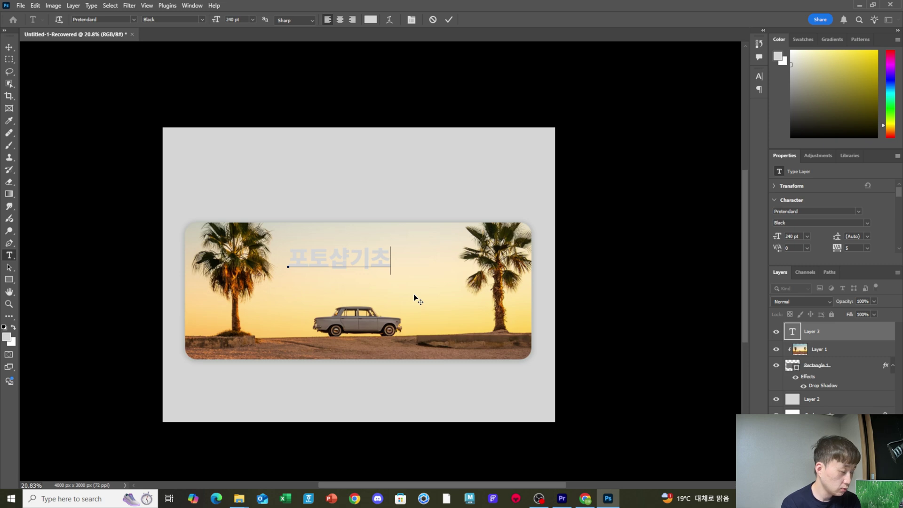
text(강의)
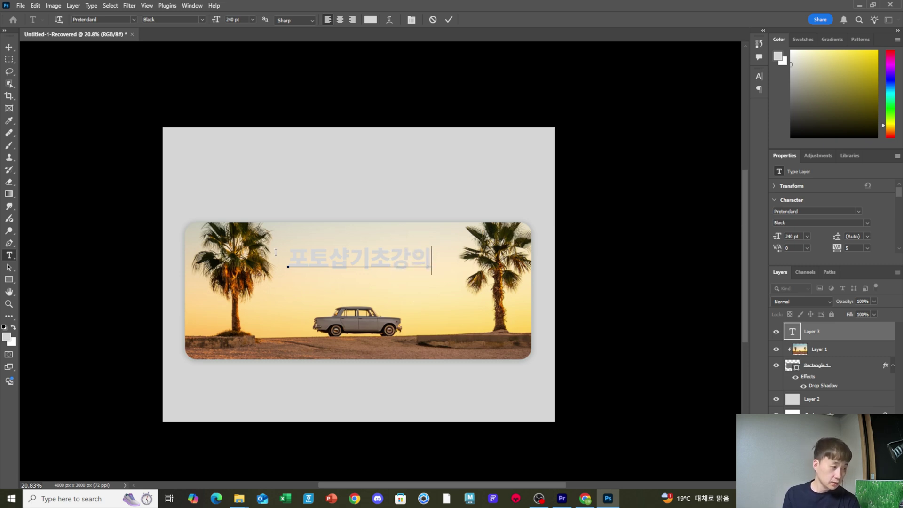
Step: Recolour the whole "포토샵기초강의" text to a dark olive yellow and commit the text edit
key(ctrl+a)
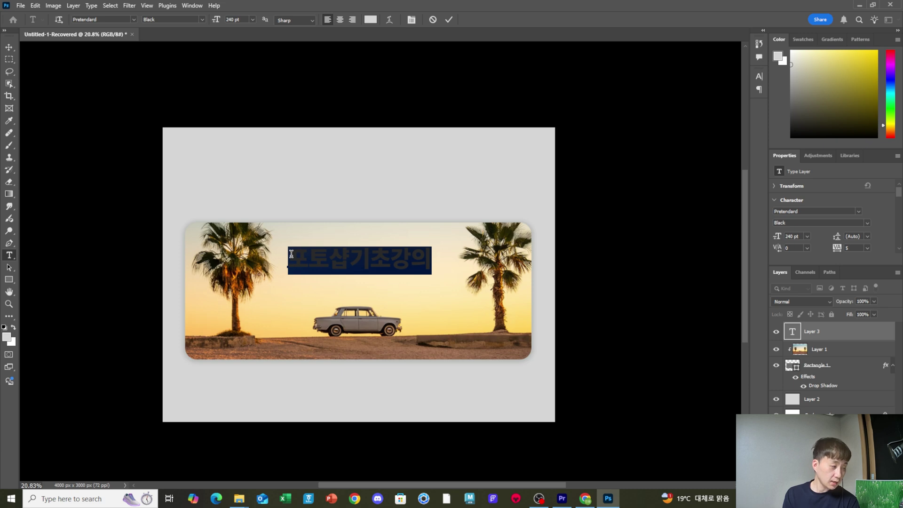
click(892, 82)
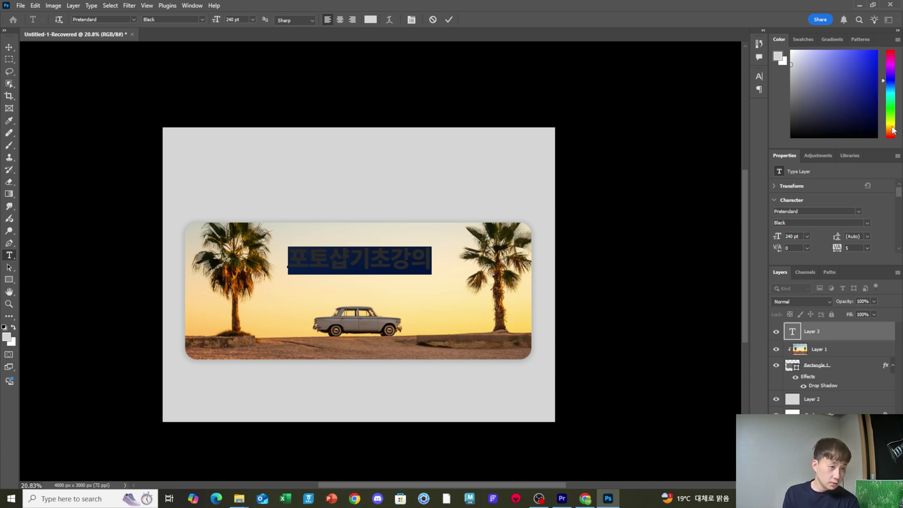
click(893, 127)
click(854, 102)
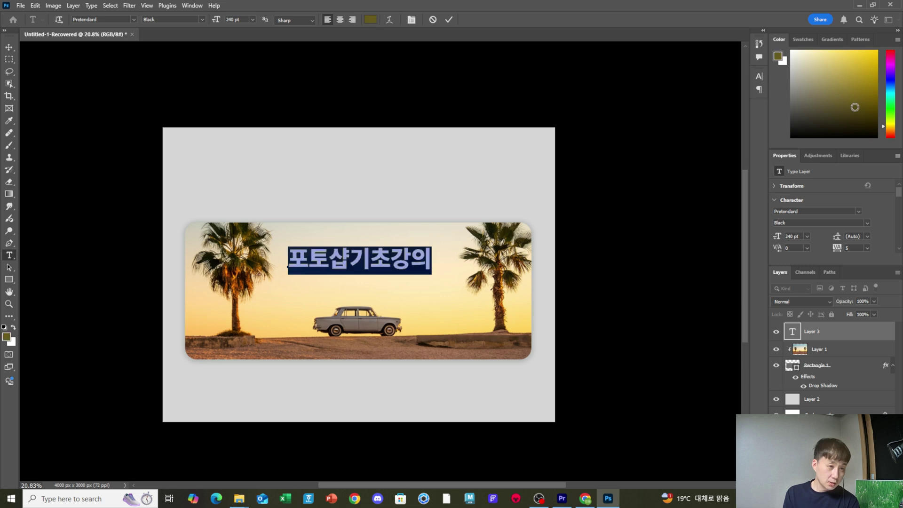
click(9, 47)
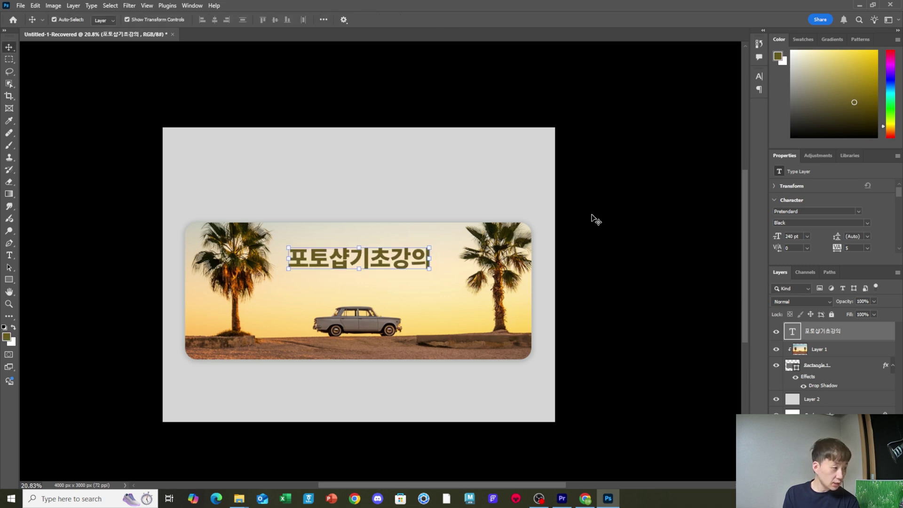
Step: Shift the "포토샵기초강의" text slightly right and down so it sits centred between the palm trees
click(490, 308)
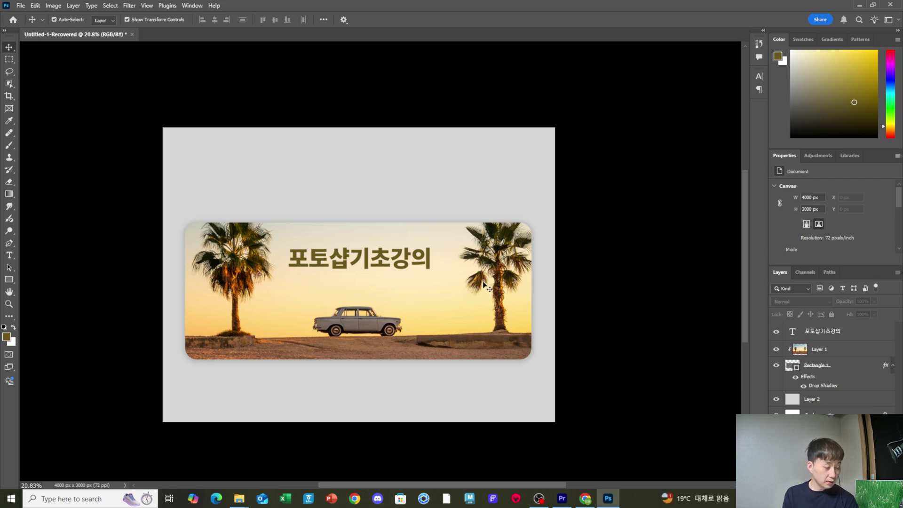
mouse_move(346, 256)
mouse_down()
mouse_move(350, 264)
mouse_move(359, 257)
mouse_up()
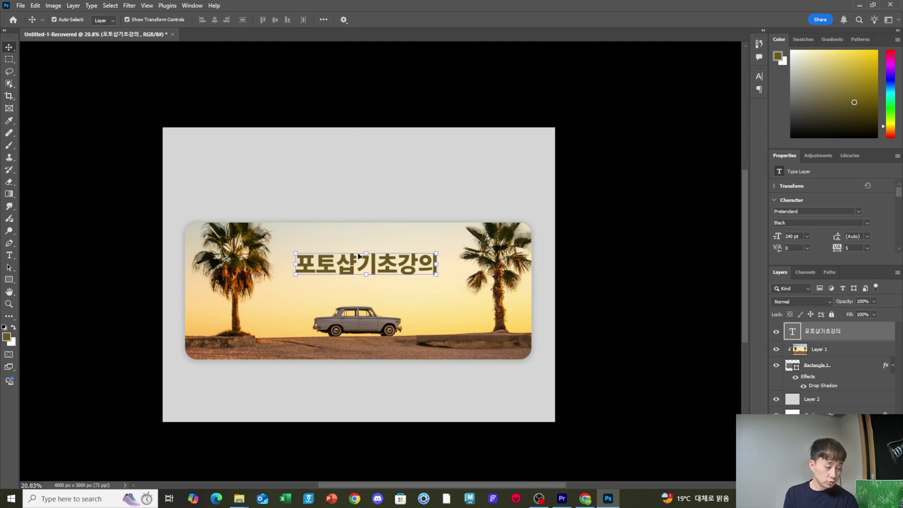
click(606, 281)
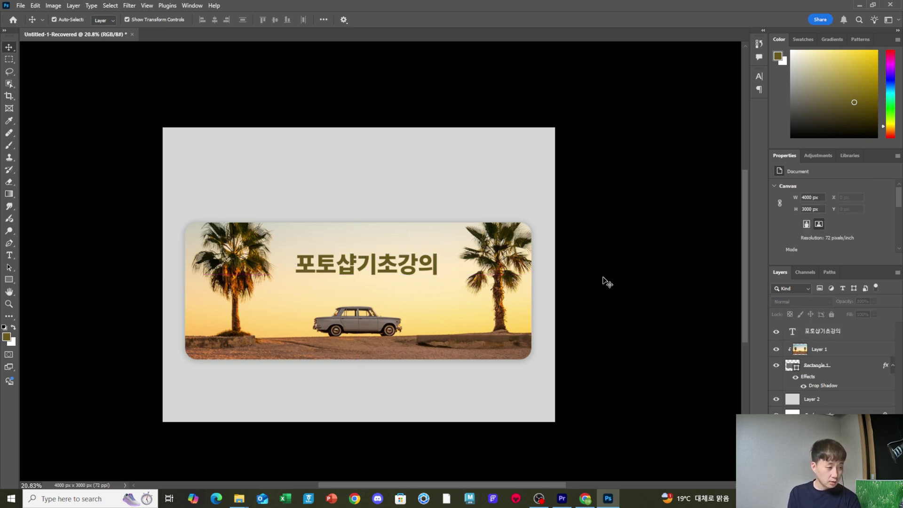
Step: Hide the light grey background in Layer 2
click(494, 405)
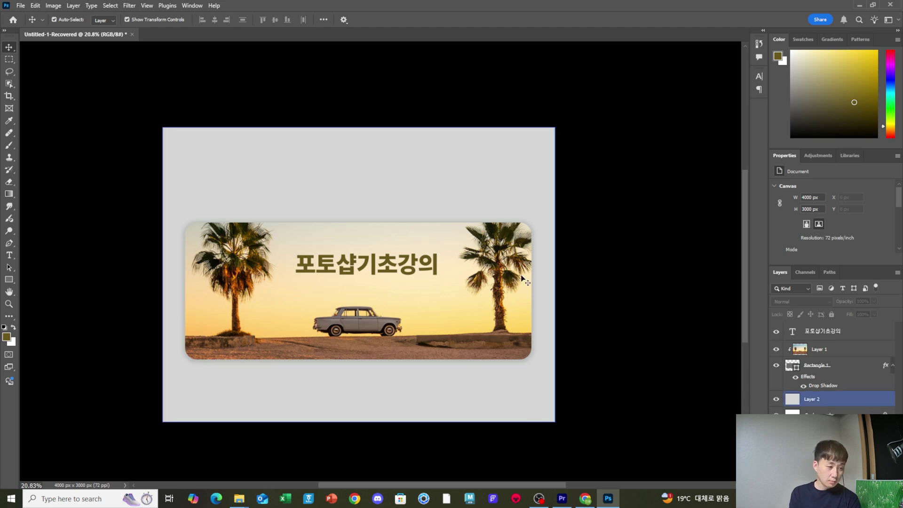
click(577, 385)
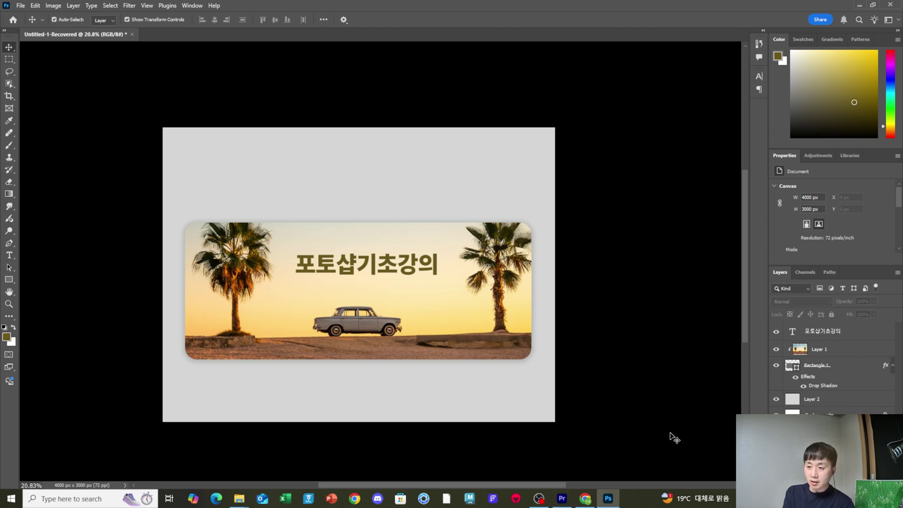
click(791, 399)
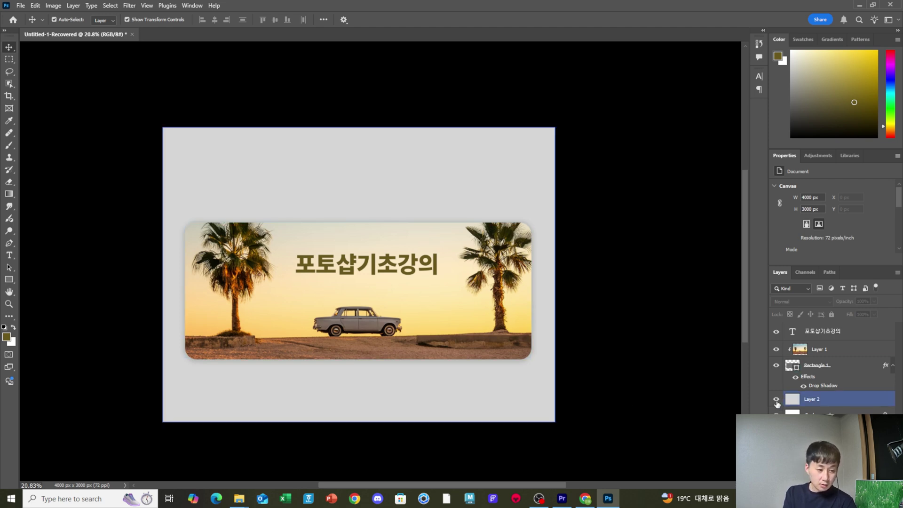
click(777, 403)
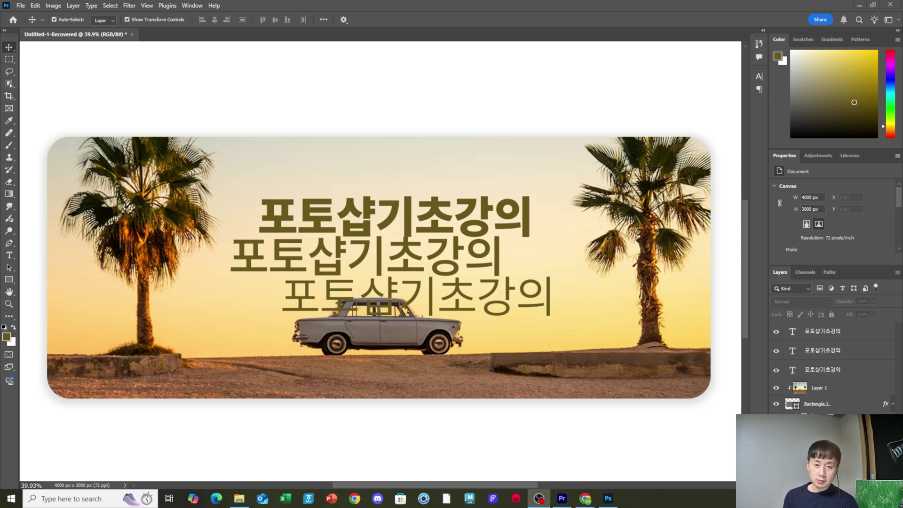
Step: Align the three "포토샵기초강의" text layers by their horizontal centres and move them up clear of the car
click(676, 255)
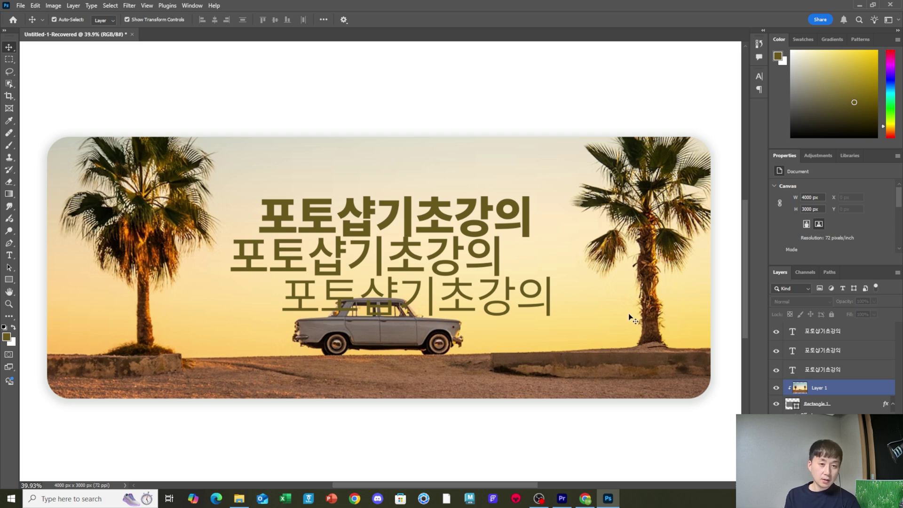
click(492, 259)
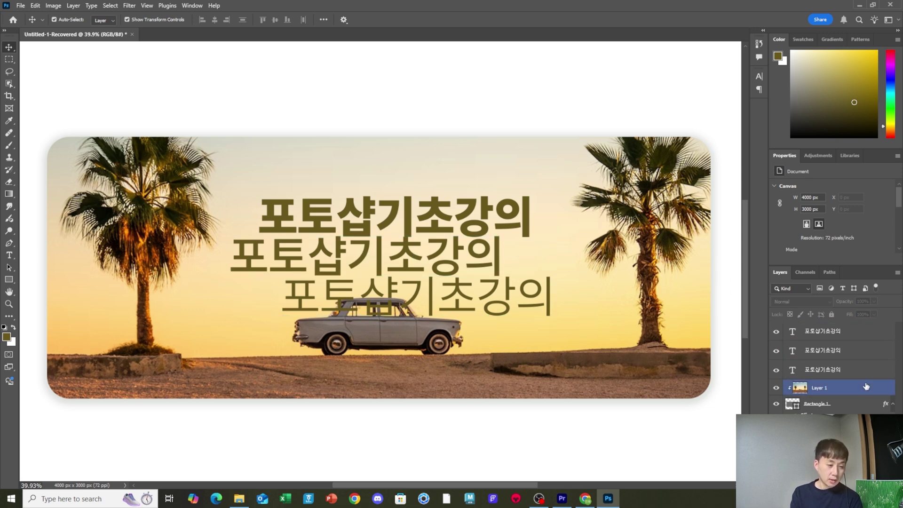
click(837, 379)
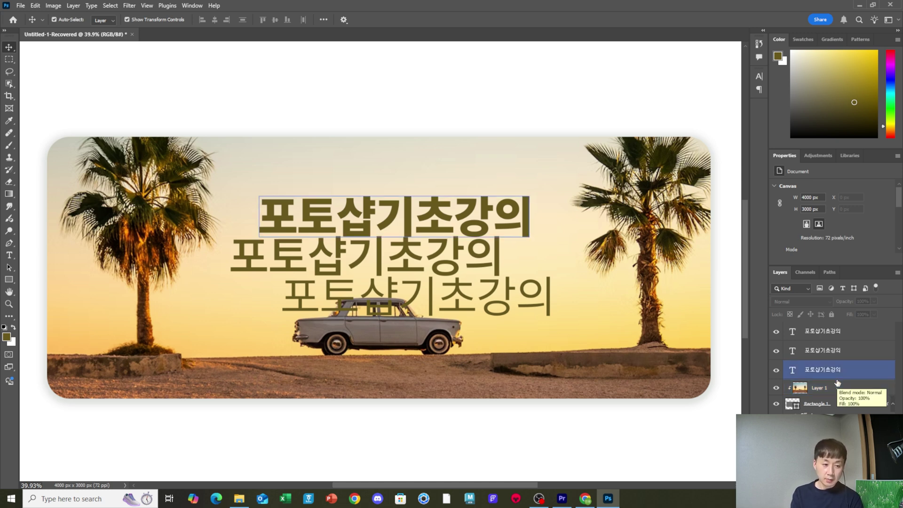
click(843, 335)
shift+click(845, 339)
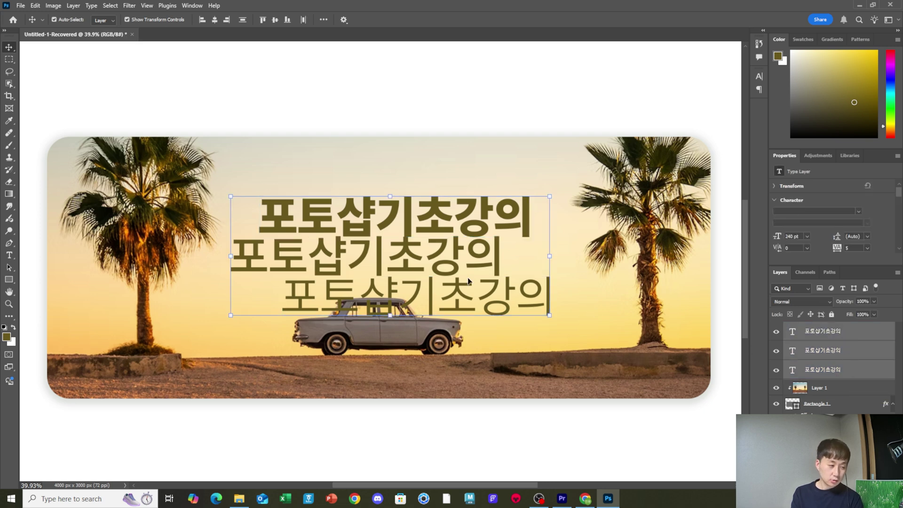
click(214, 20)
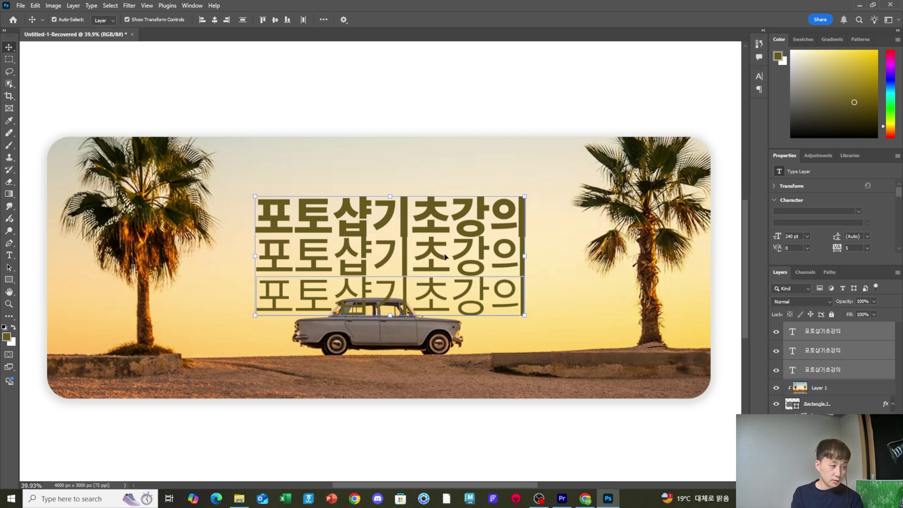
drag(432, 220, 432, 190)
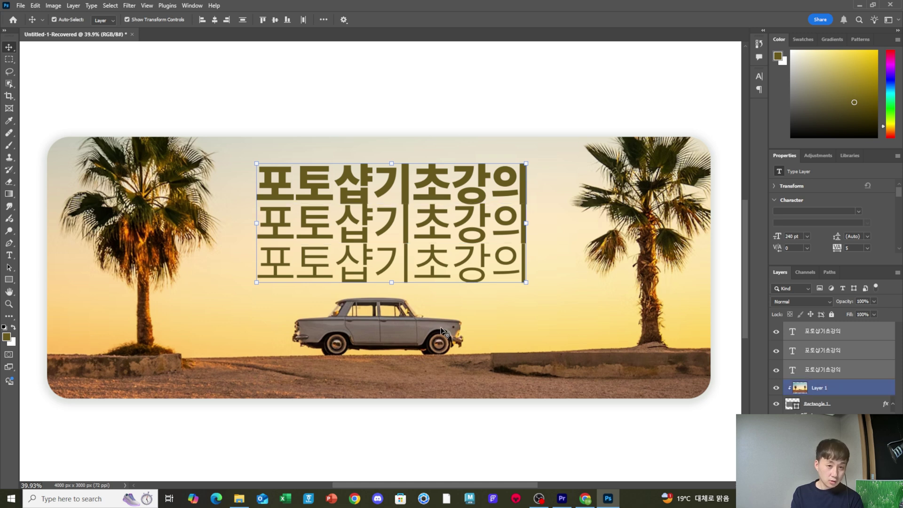
Step: Group the three "포토샵기초강의" text layers, expand the group and select its lowest text layer
click(830, 332)
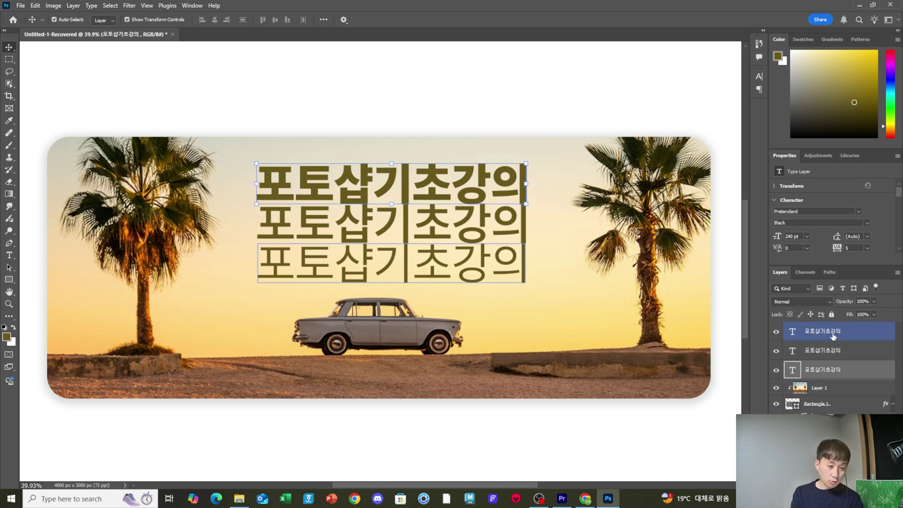
shift+click(798, 369)
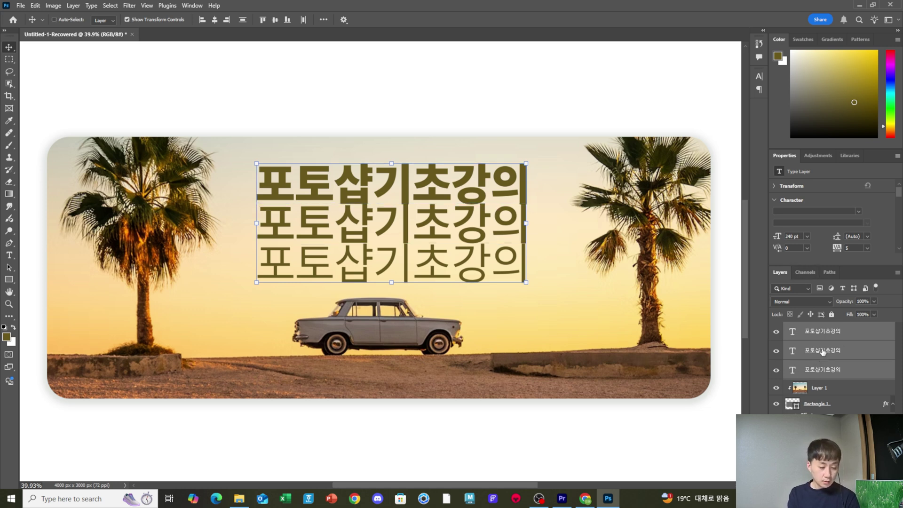
key(ctrl+g)
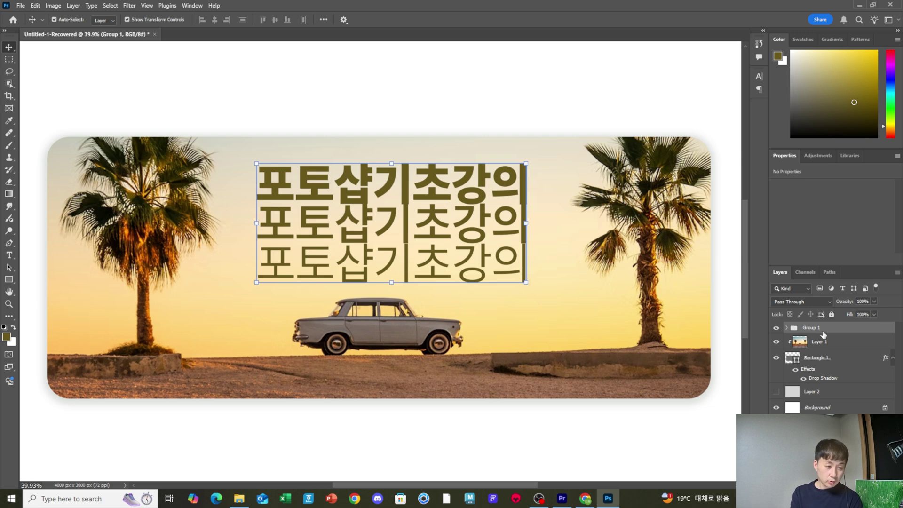
click(787, 328)
click(829, 381)
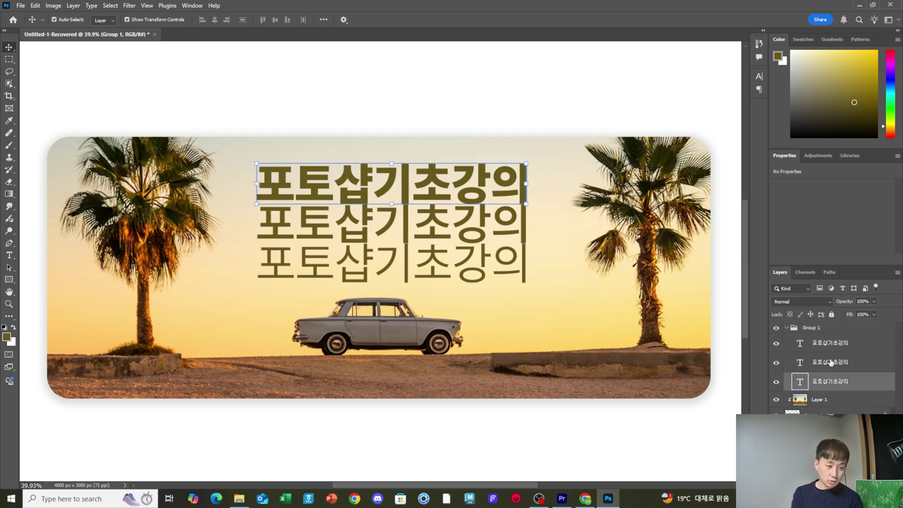
click(831, 363)
click(830, 385)
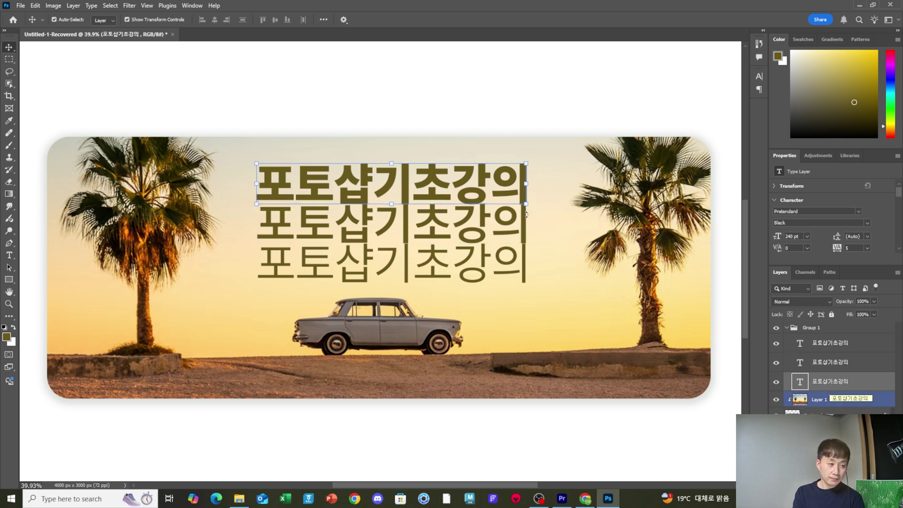
Step: Set the top text line on the canvas to 150 pt and its font style to Regular
double_click(484, 181)
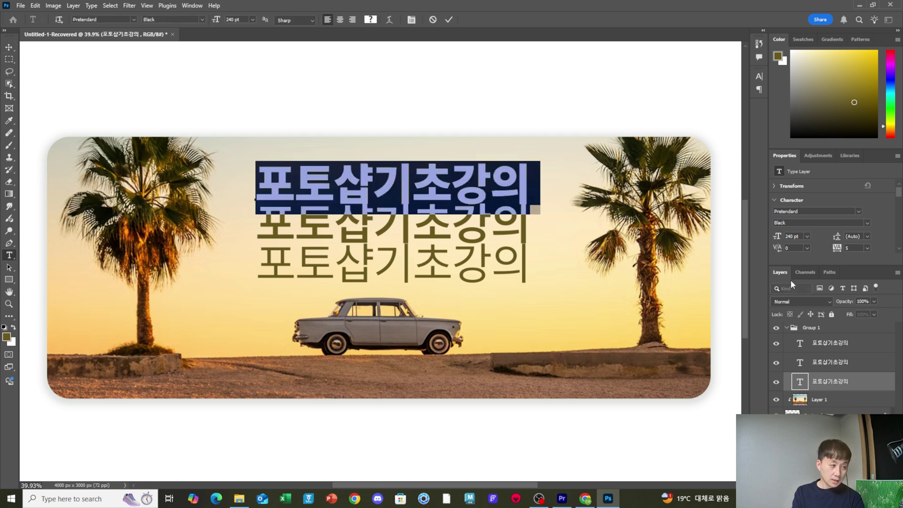
click(806, 237)
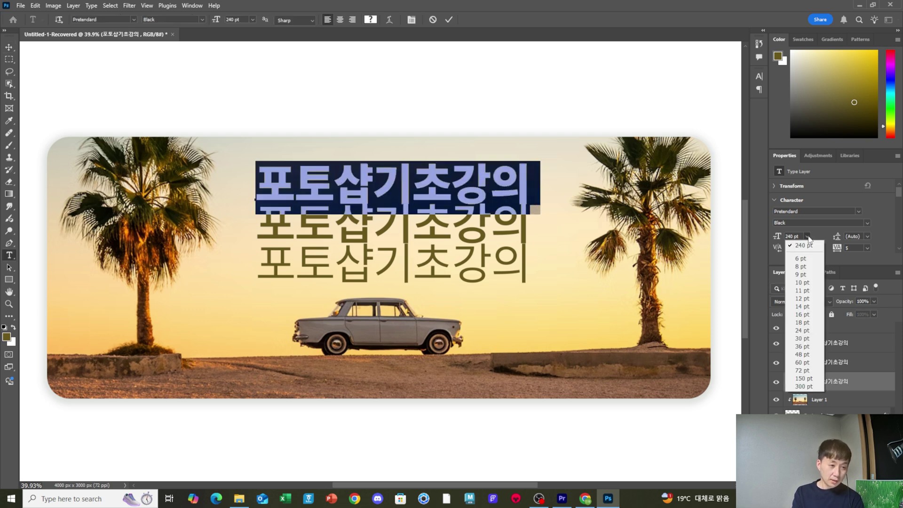
click(804, 378)
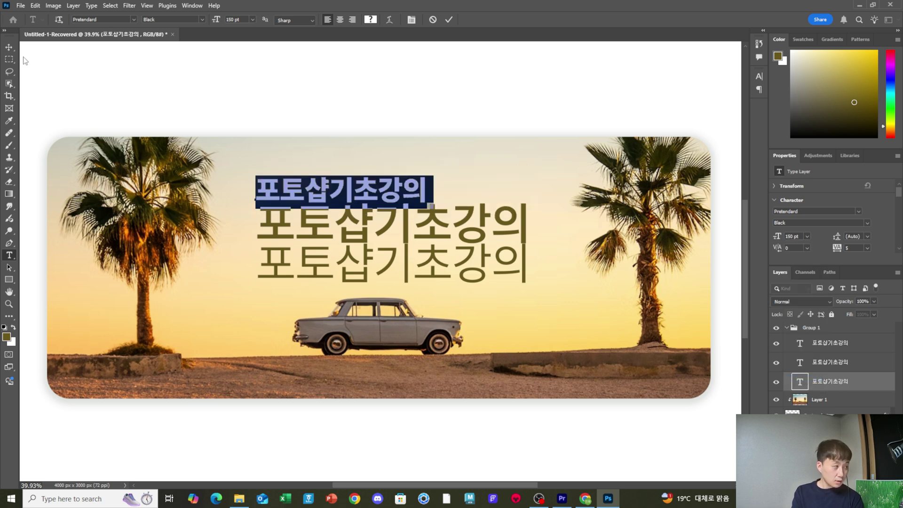
click(12, 48)
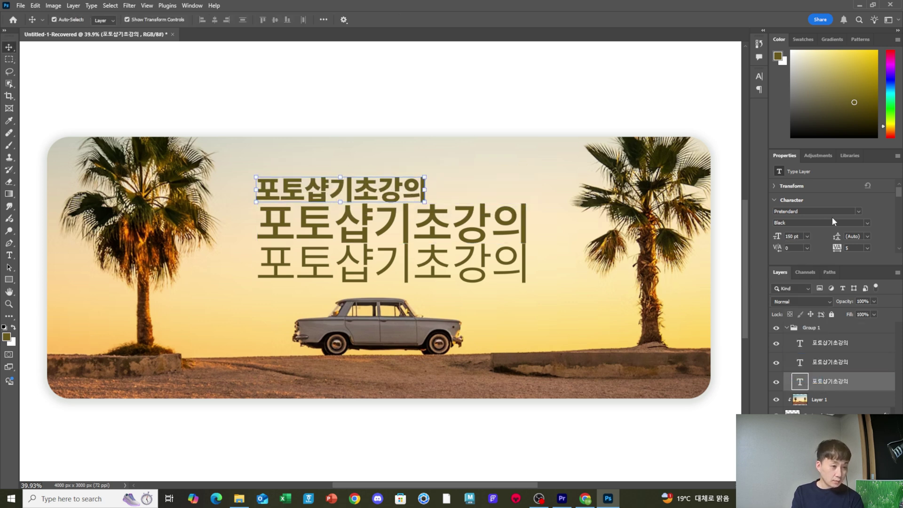
click(869, 224)
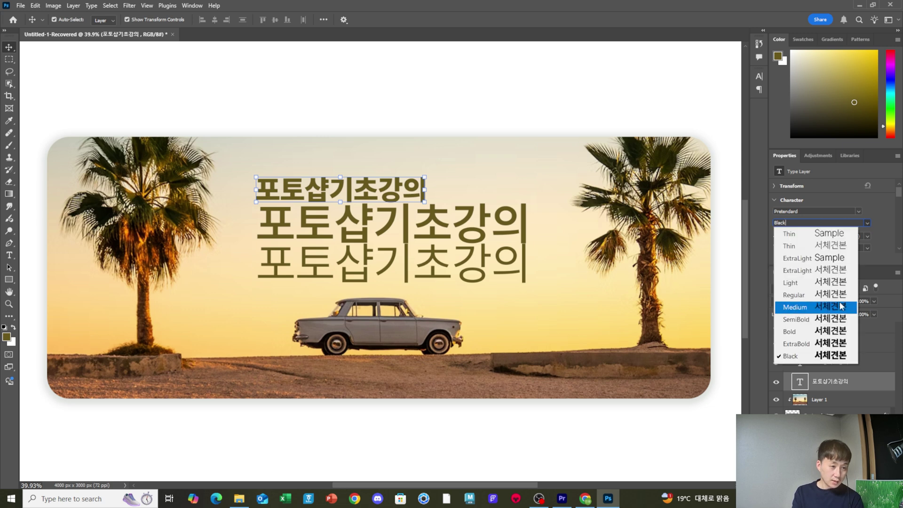
click(828, 298)
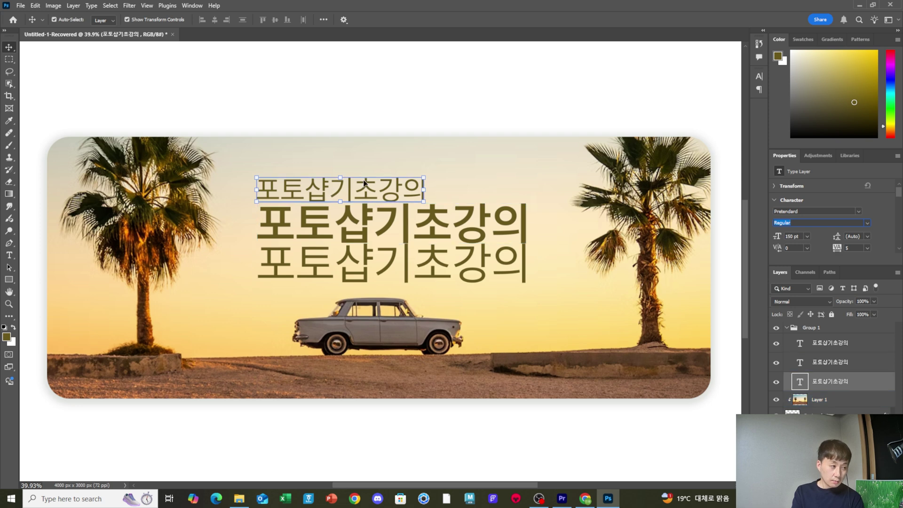
click(535, 162)
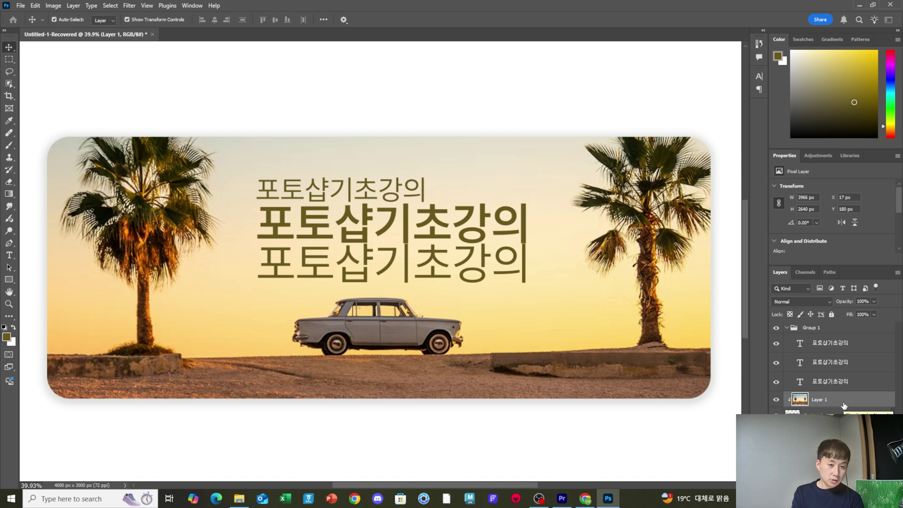
key(ctrl)
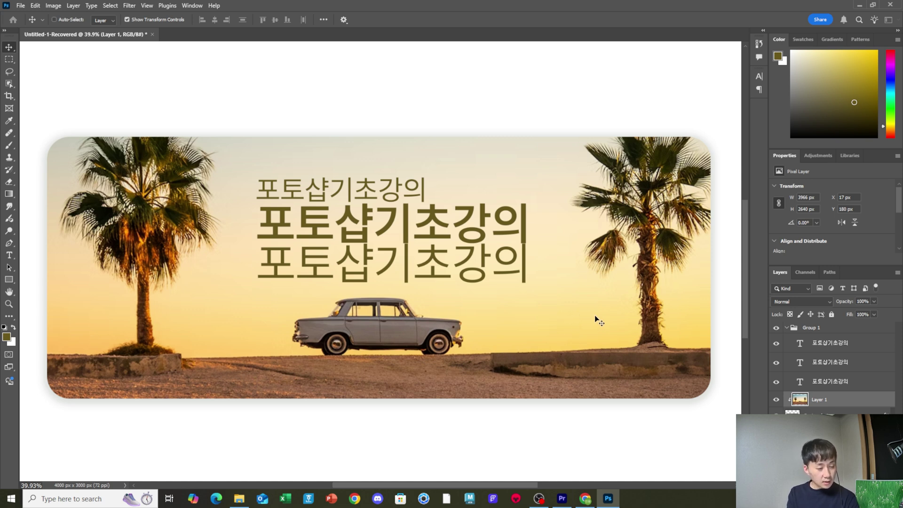
Step: Raise the saturation of the palm tree photo in Layer 1 to +80 and deselect the layer
key(i)
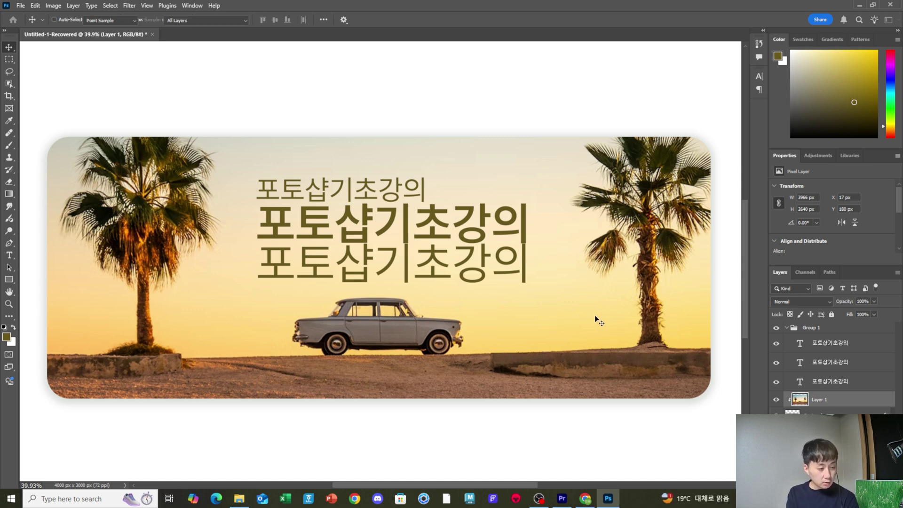
key(ctrl+u)
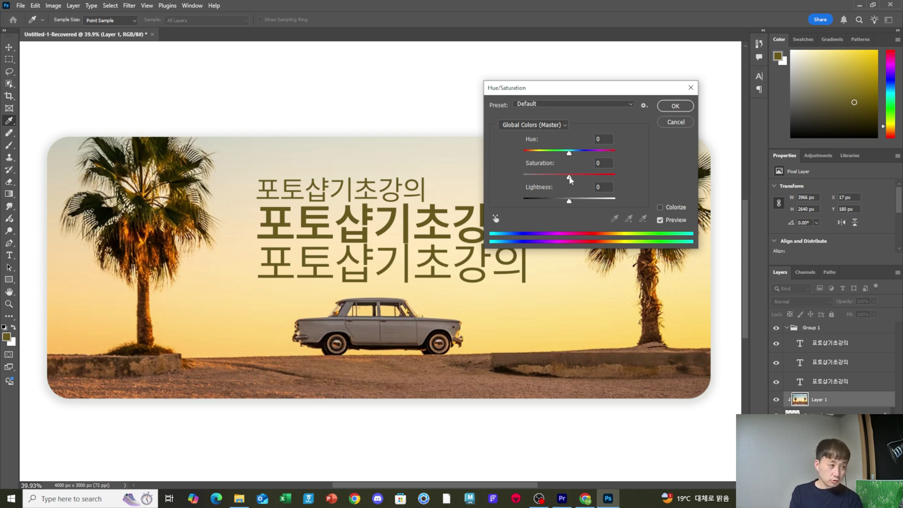
drag(569, 177, 607, 179)
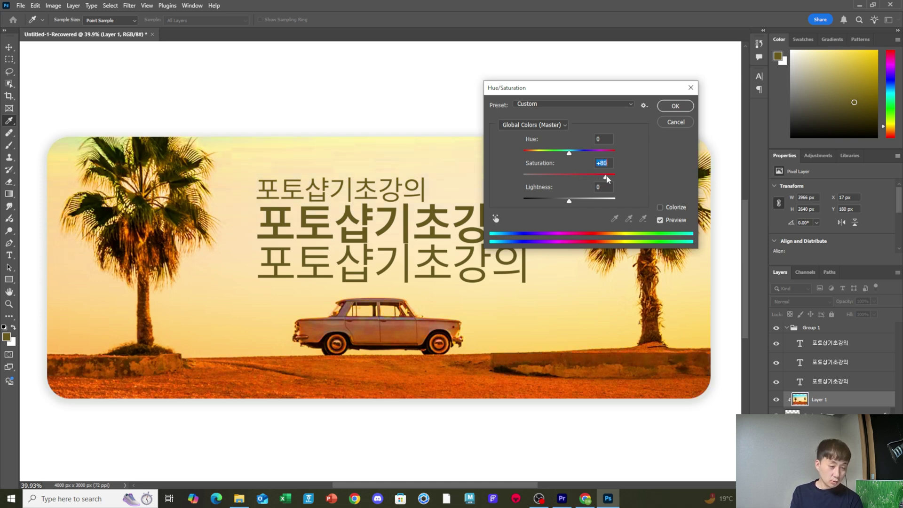
click(676, 106)
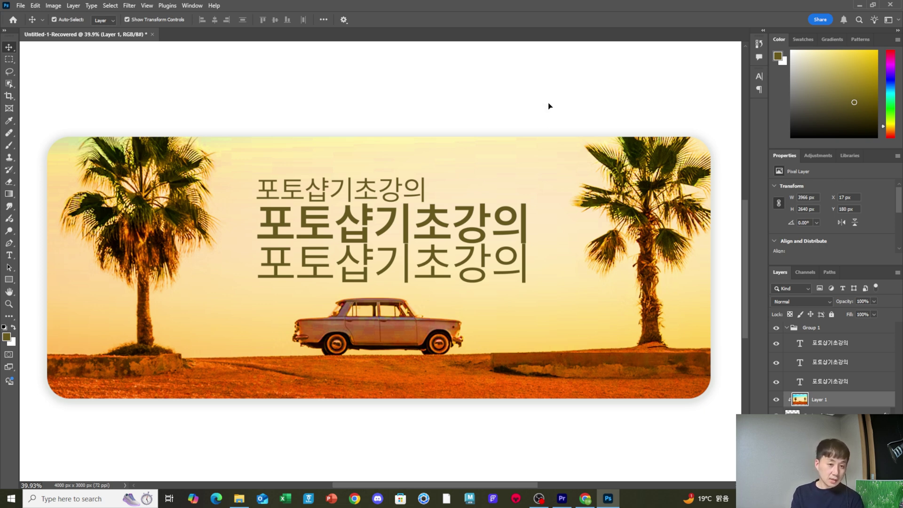
click(520, 458)
click(329, 275)
click(381, 226)
click(424, 200)
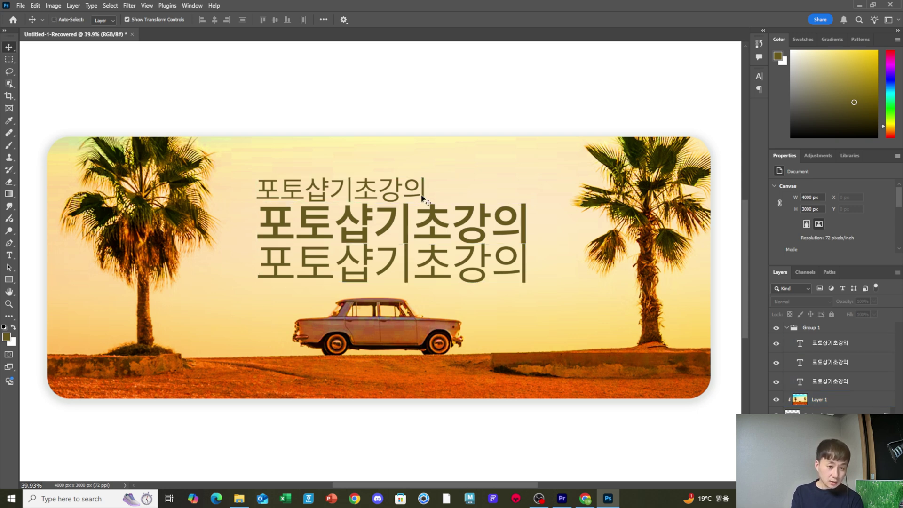
Step: Examine the file formats offered in the Save for Web export settings and close them without saving
key(ctrl+alt+shift+s)
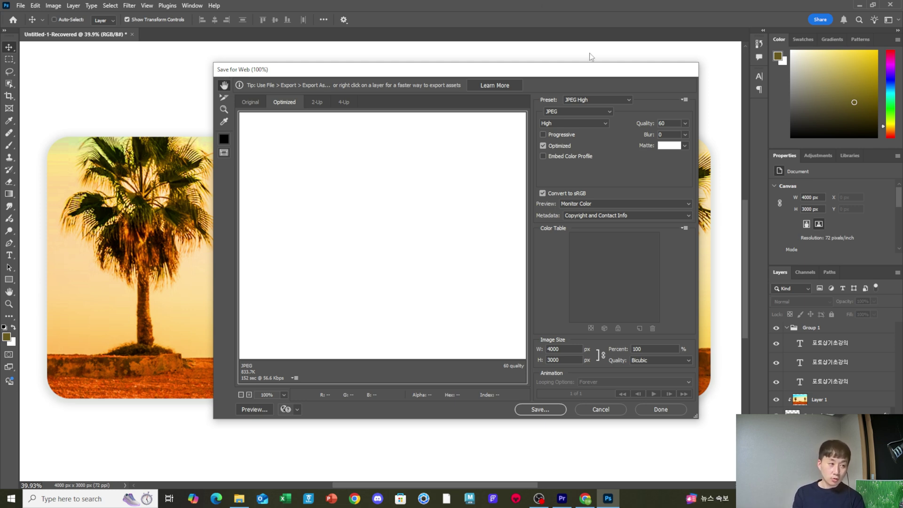
click(564, 112)
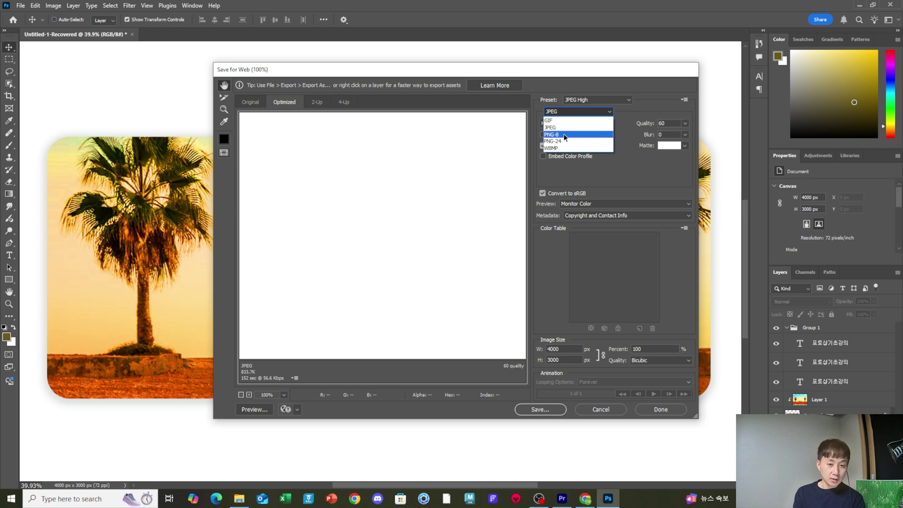
click(656, 105)
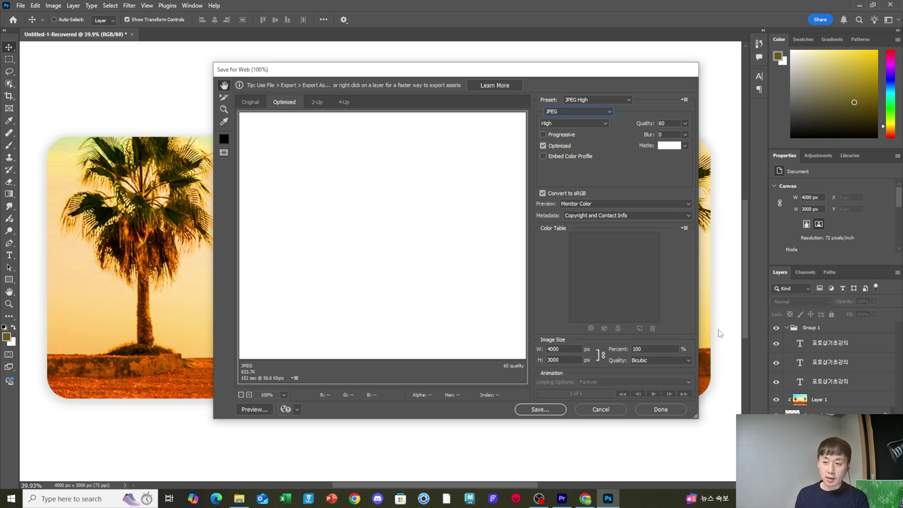
key(Escape)
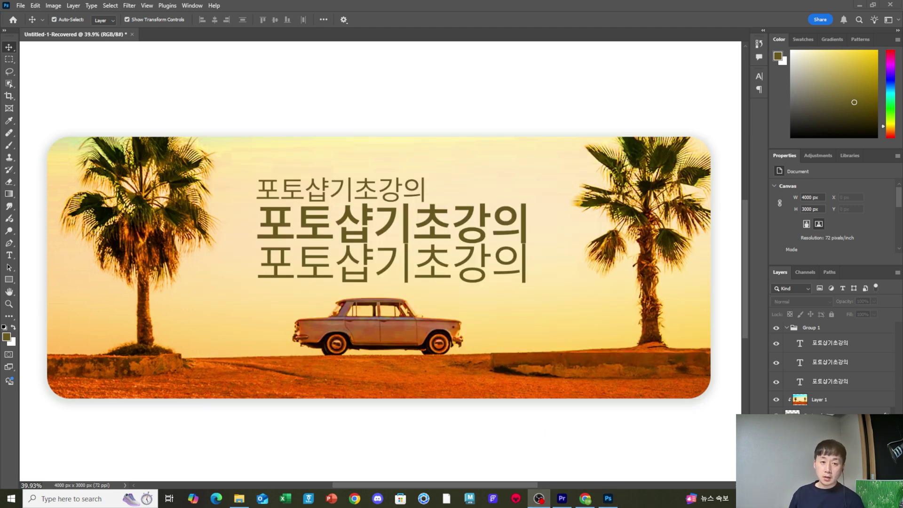